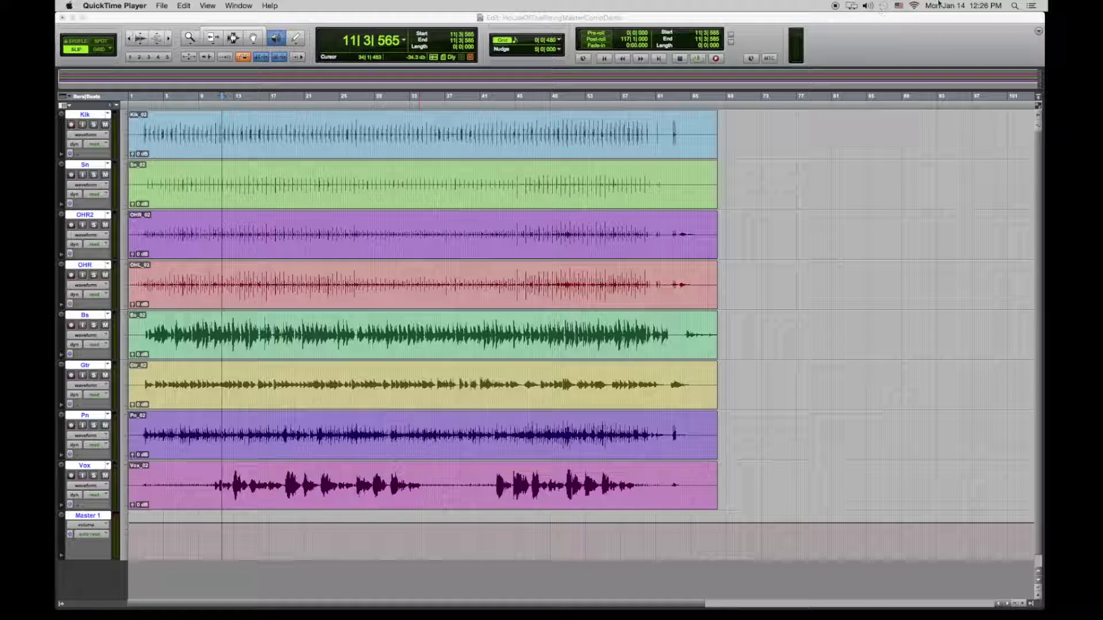
Play the untreated session and bring up the Mix window to watch the track and Master 1 levels
{"action": "left_click", "coordinate": [845, 17]}
{"action": "key", "text": "space"}
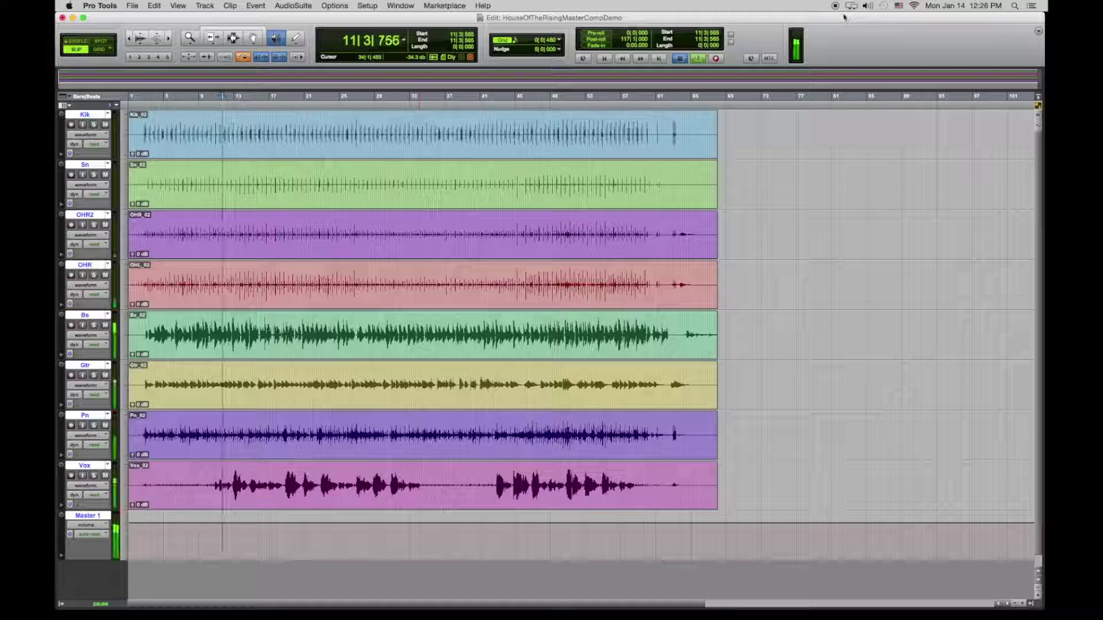
{"action": "key", "text": "super+equal"}
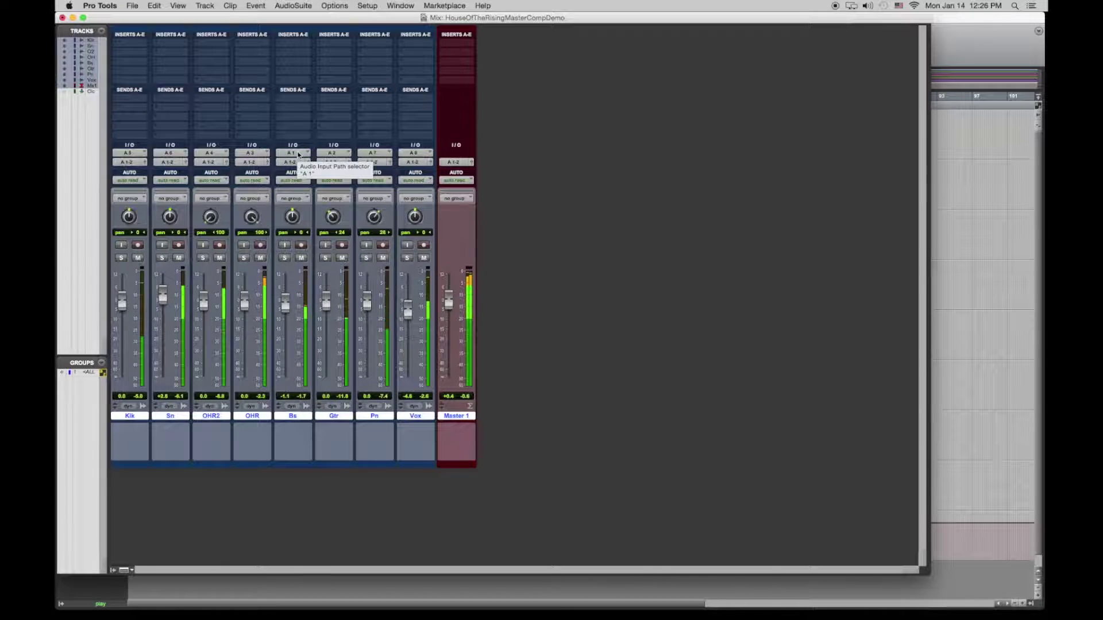
{"action": "key", "text": "space"}
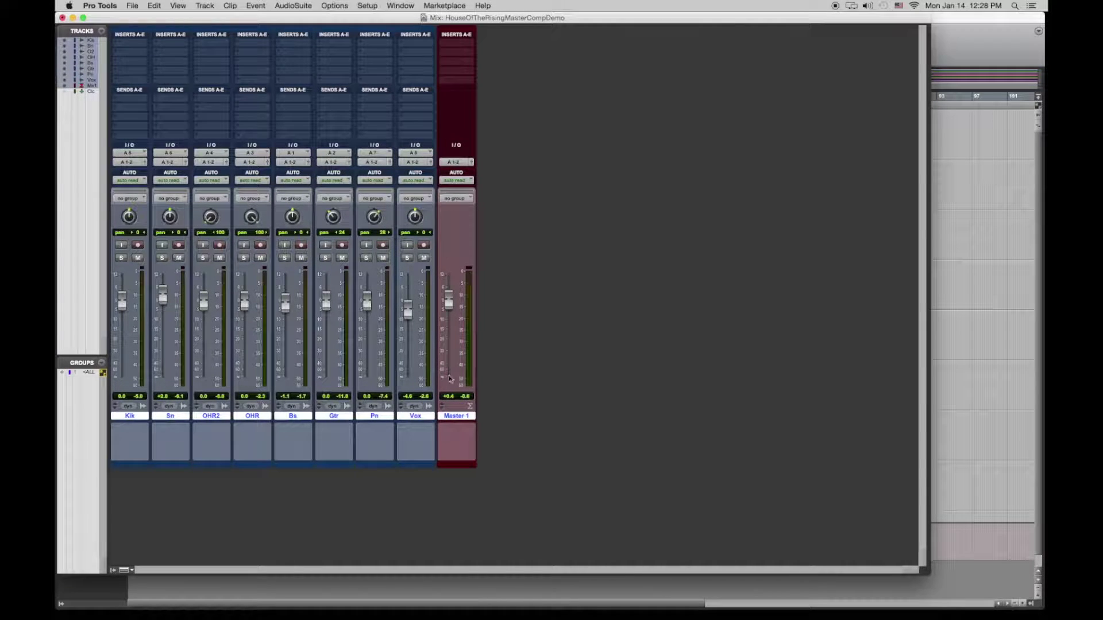
Insert the stereo multichannel L3 MultiMaximizer plug-in on the Master 1 track in insert slot B
{"action": "left_click", "coordinate": [452, 55]}
{"action": "mouse_move", "coordinate": [489, 73]}
{"action": "mouse_move", "coordinate": [568, 84]}
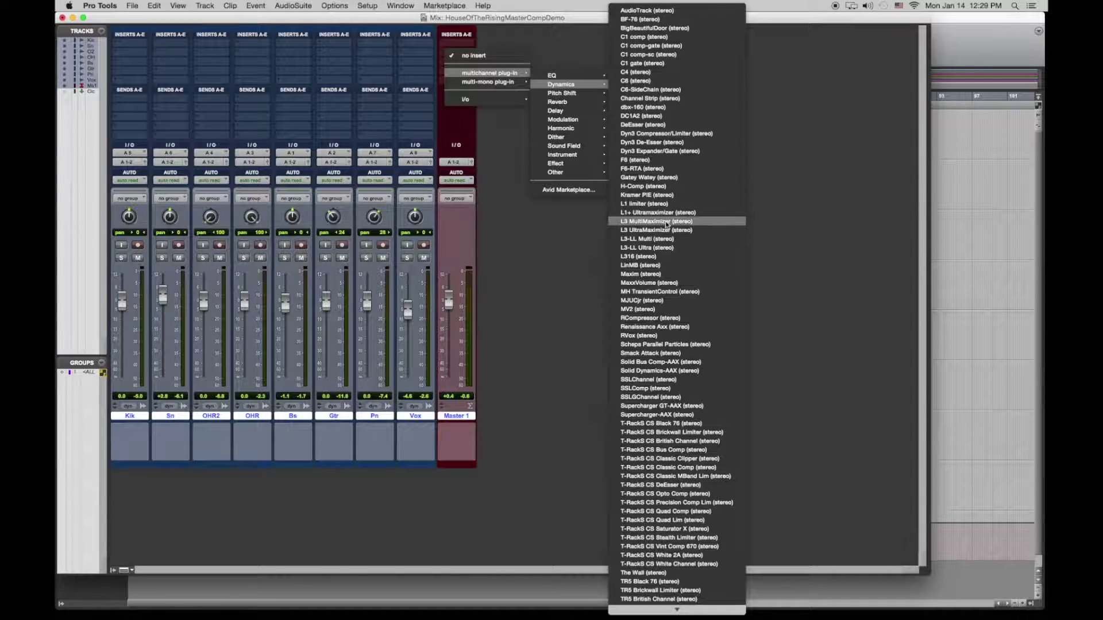
{"action": "left_click", "coordinate": [666, 224]}
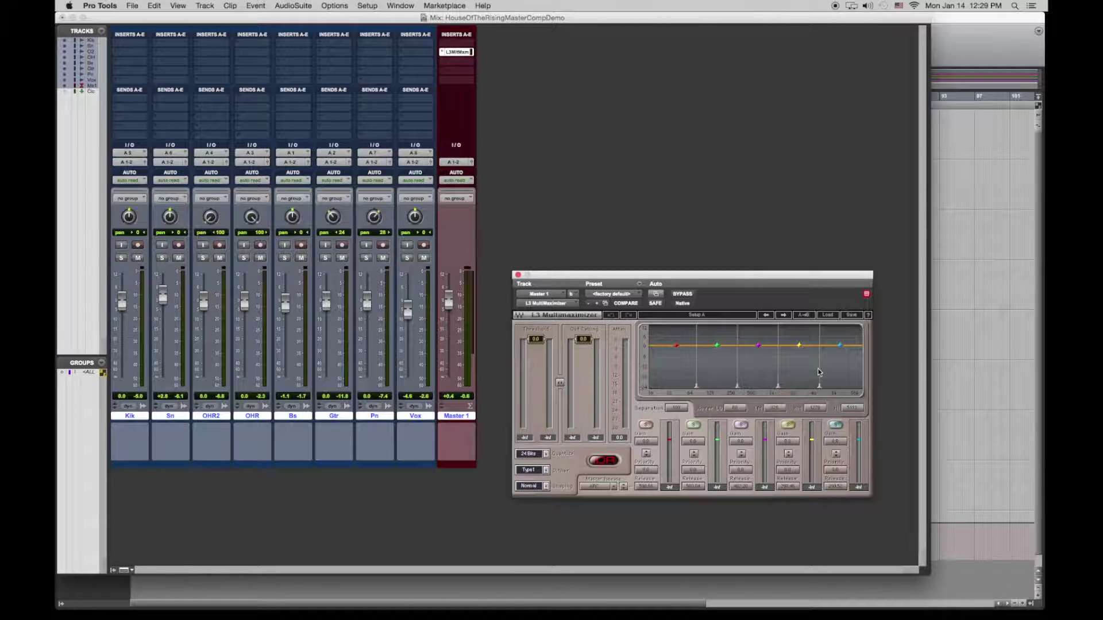
Audition the mix through the L3 MultiMaximizer, set its threshold to -4.7, and lower the output ceiling slightly
{"action": "key", "text": "space"}
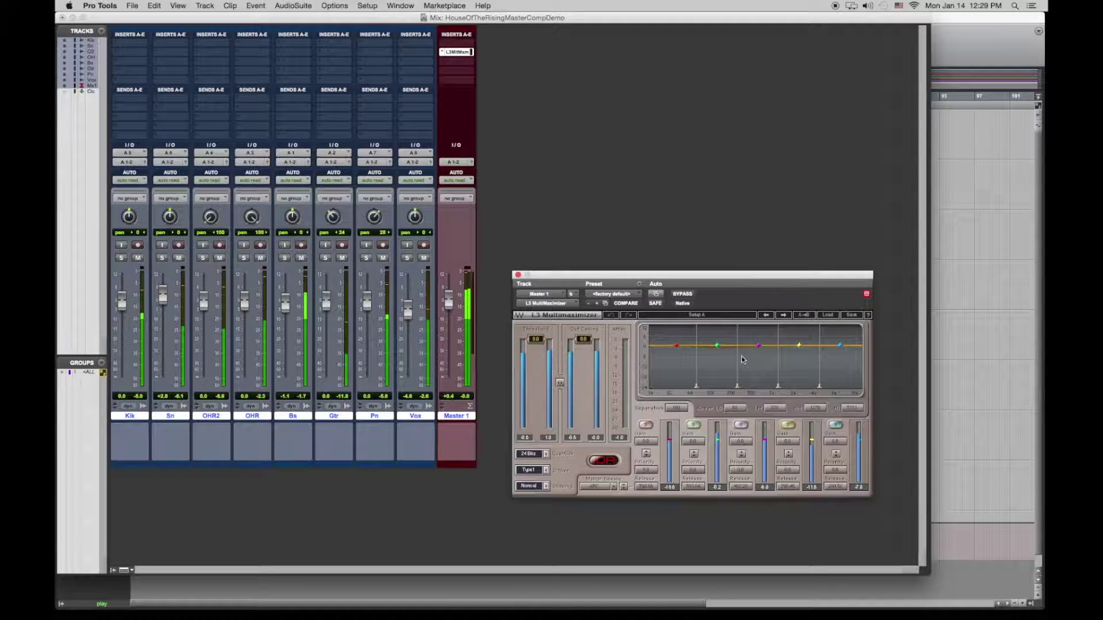
{"action": "key", "text": "space"}
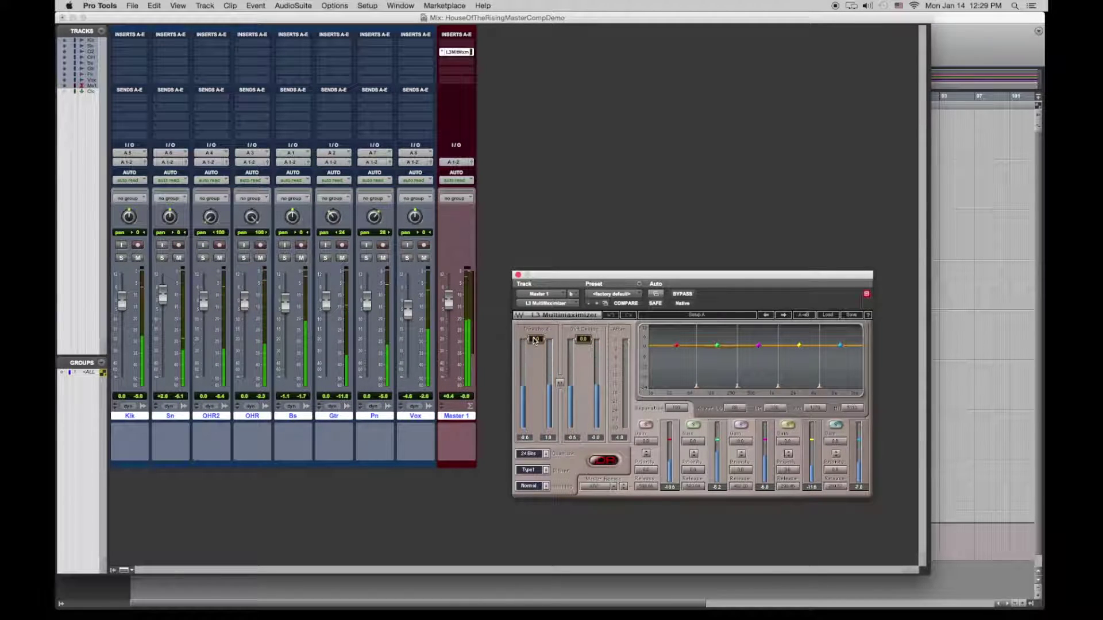
{"action": "left_click_drag", "start_coordinate": [535, 338], "coordinate": [536, 350]}
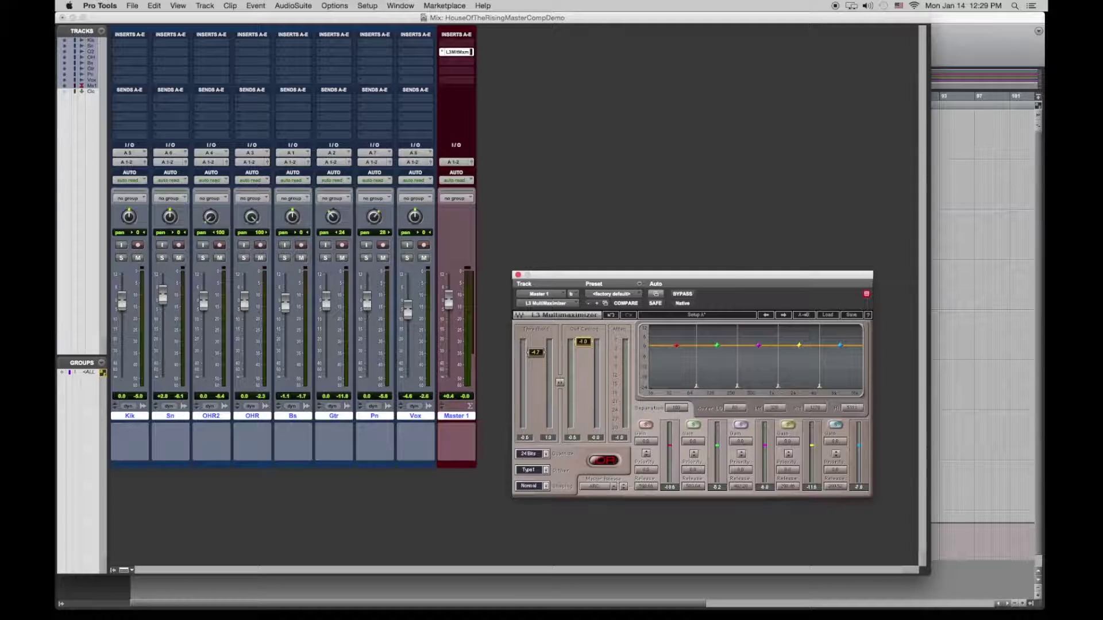
Play the mix and compare the L3 MultiMaximizer bypassed and active
{"action": "key", "text": "space"}
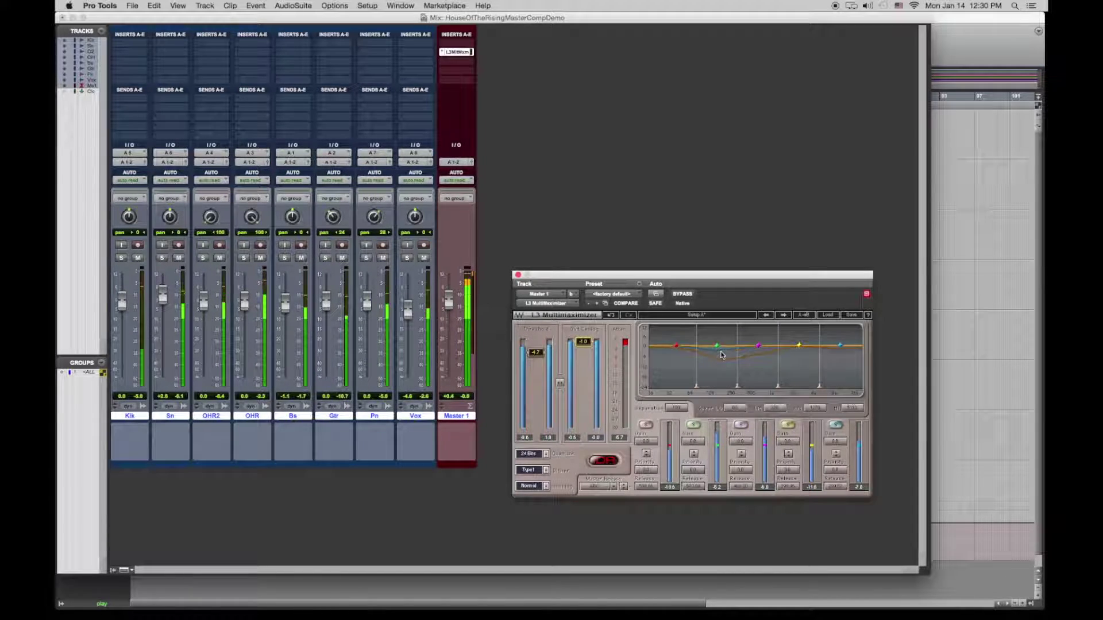
{"action": "left_click", "coordinate": [682, 295]}
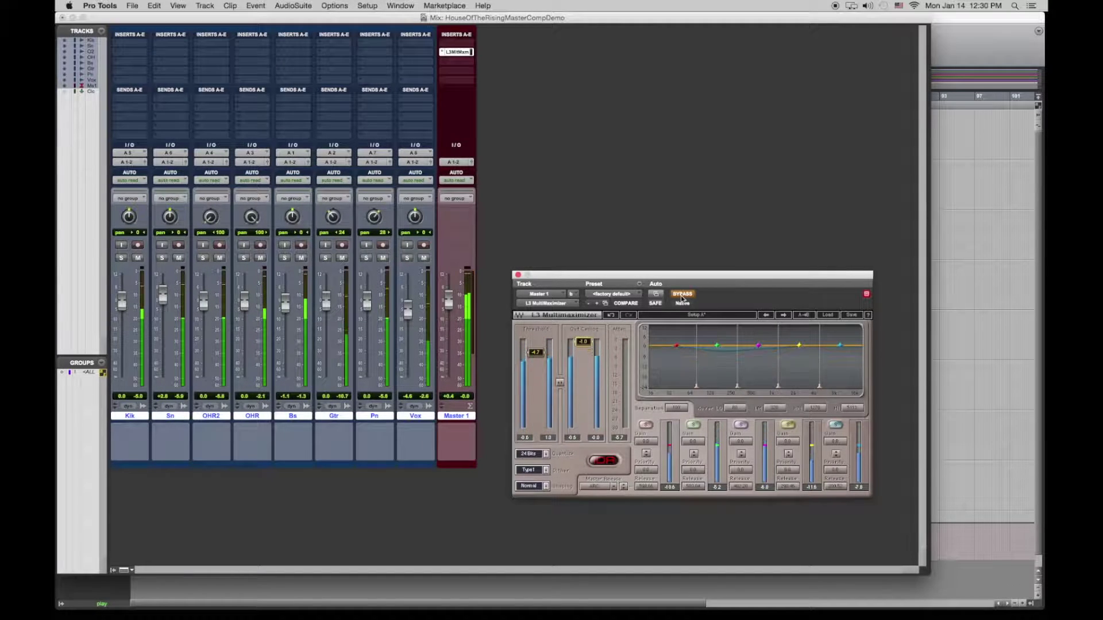
{"action": "left_click", "coordinate": [682, 295]}
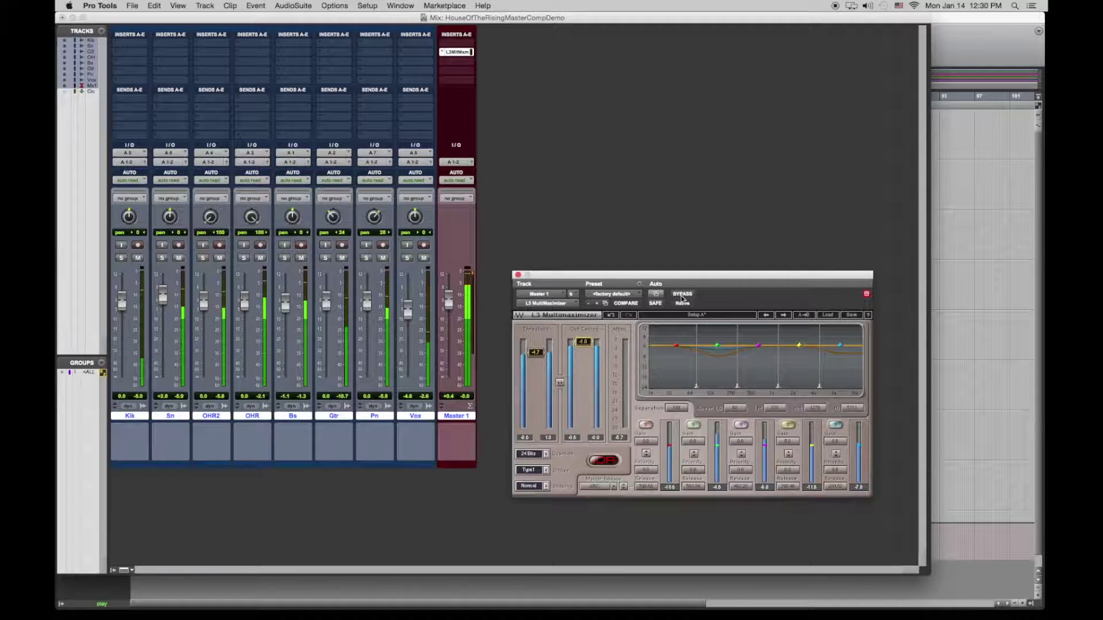
{"action": "left_click", "coordinate": [681, 295]}
{"action": "left_click", "coordinate": [682, 294]}
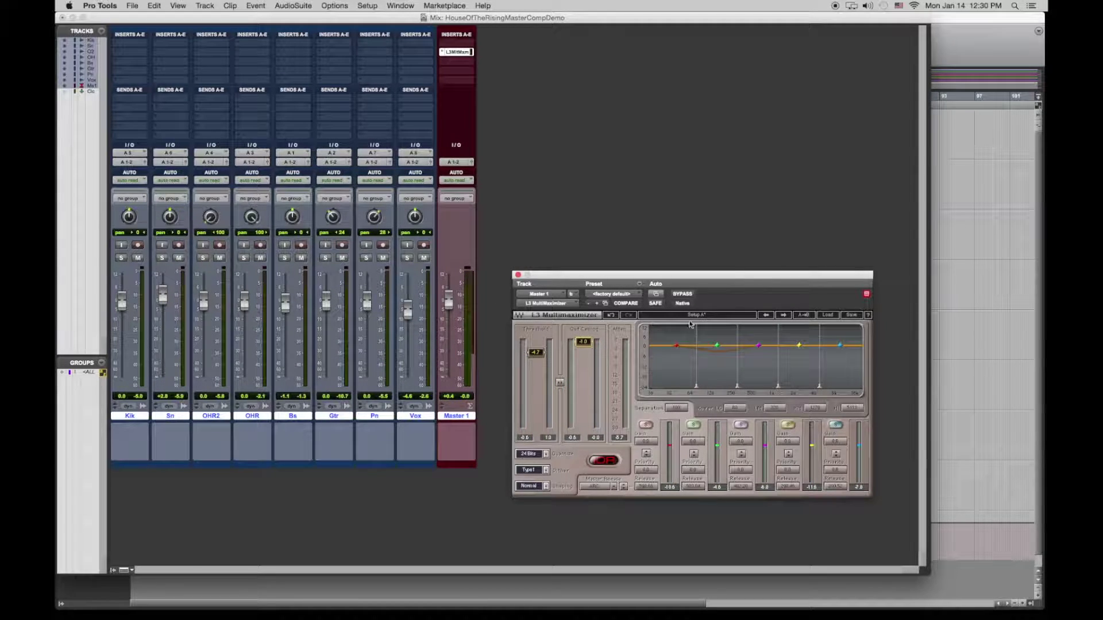
Raise the gain of the L3 MultiMaximizer's fourth (yellow) band slightly and audition the mix
{"action": "left_click", "coordinate": [788, 443]}
{"action": "key", "text": "Return"}
{"action": "key", "text": "space"}
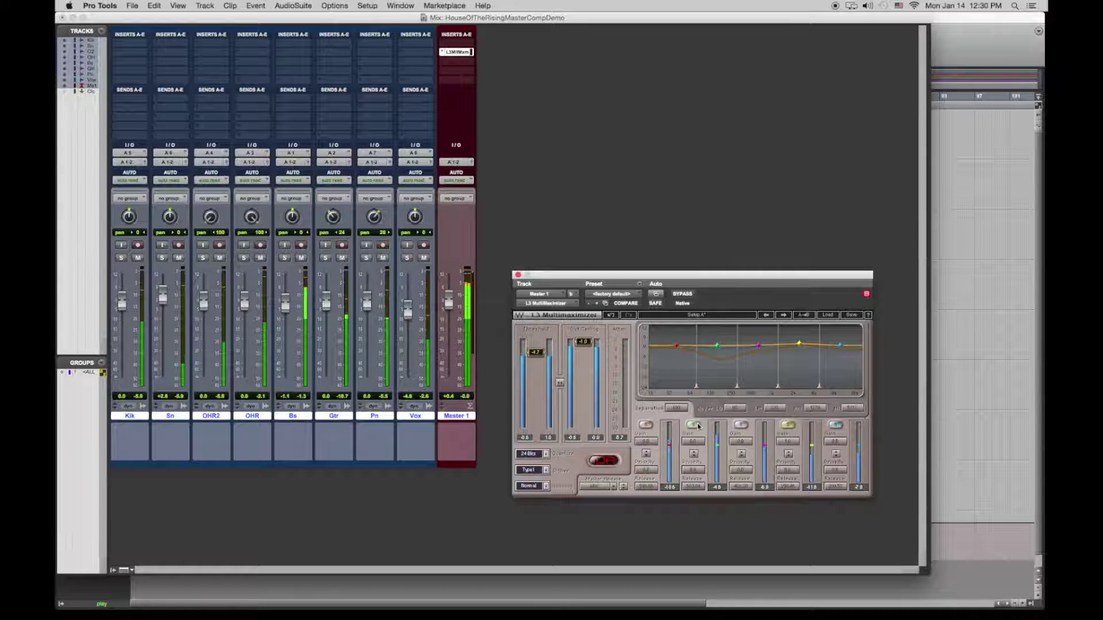
{"action": "key", "text": "space"}
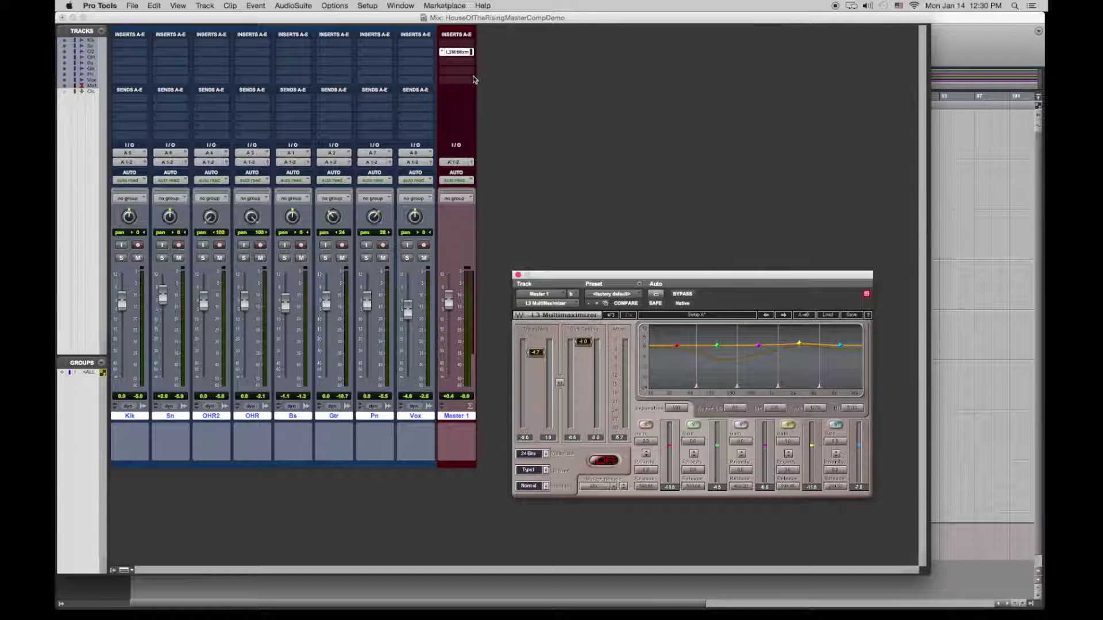
Insert the stereo multichannel L1 limiter plug-in on the Master 1 track in insert slot E
{"action": "left_click", "coordinate": [442, 85]}
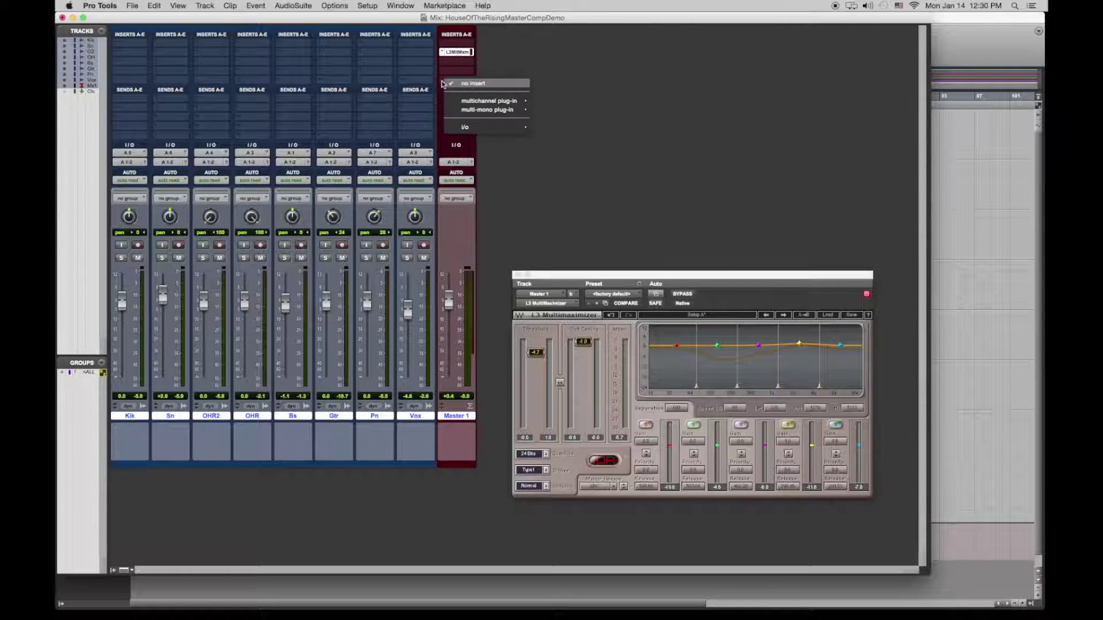
{"action": "mouse_move", "coordinate": [514, 101]}
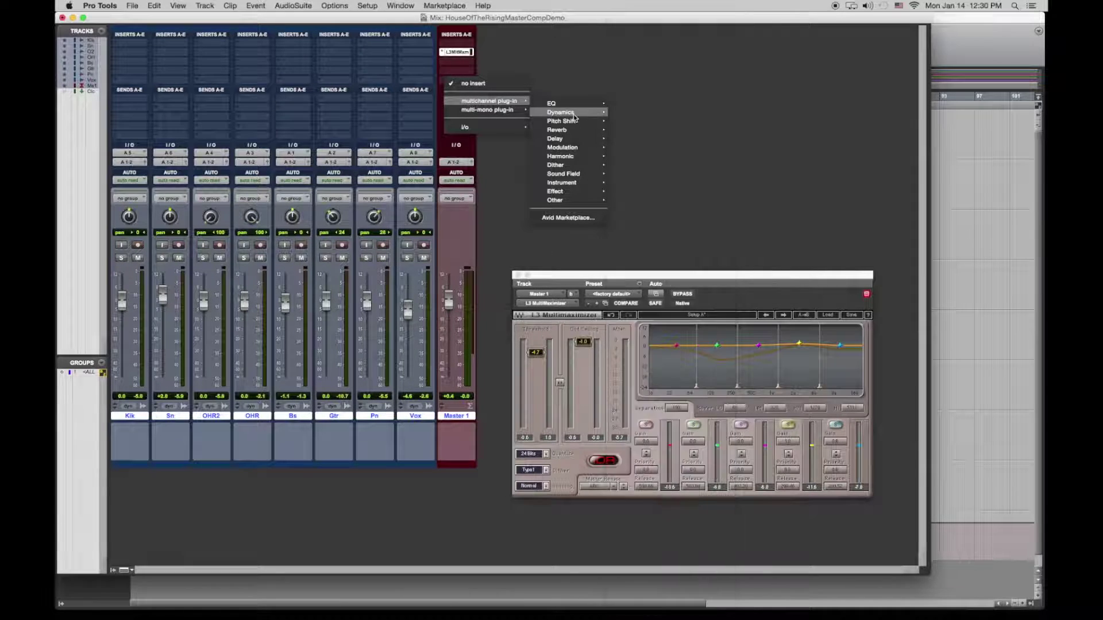
{"action": "mouse_move", "coordinate": [572, 114]}
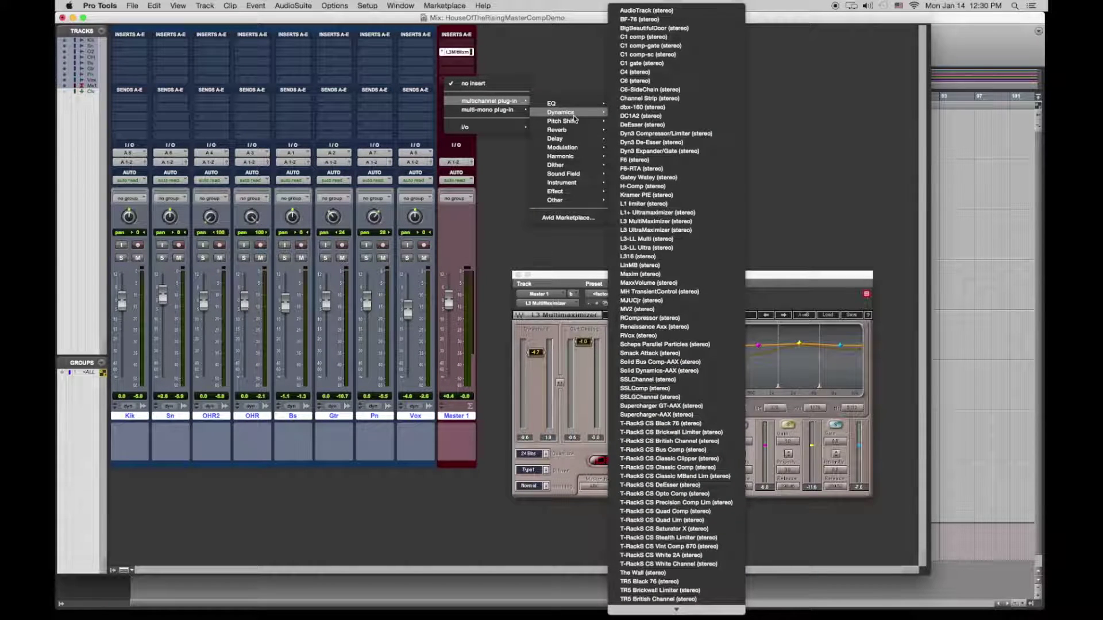
{"action": "left_click", "coordinate": [644, 205]}
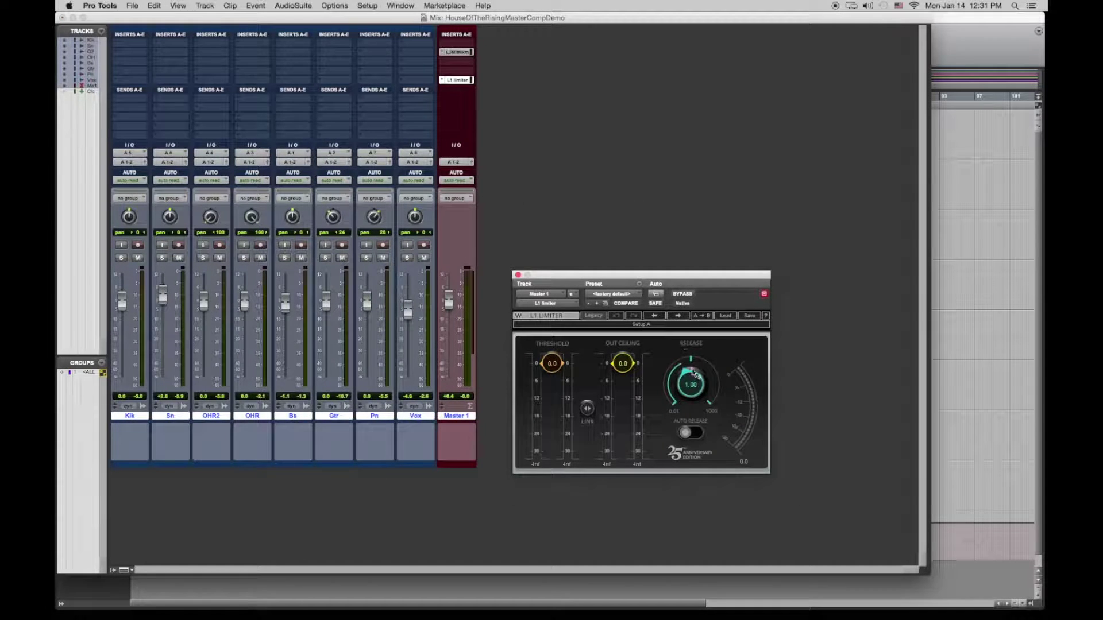
Set the L1 limiter's release to 0.01, threshold to -2.0 and output ceiling to -1.0
{"action": "left_click_drag", "start_coordinate": [690, 385], "coordinate": [690, 439]}
{"action": "left_click_drag", "start_coordinate": [557, 366], "coordinate": [557, 384]}
{"action": "left_click_drag", "start_coordinate": [623, 363], "coordinate": [623, 371]}
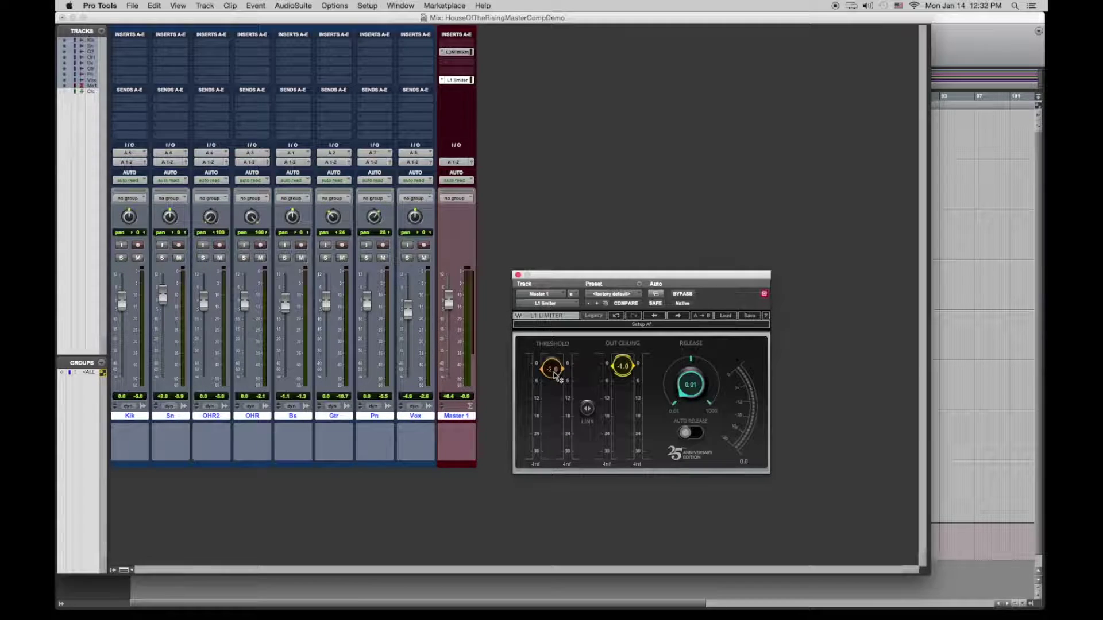
Play the mix and compare the L1 limiter bypassed and active
{"action": "key", "text": "space"}
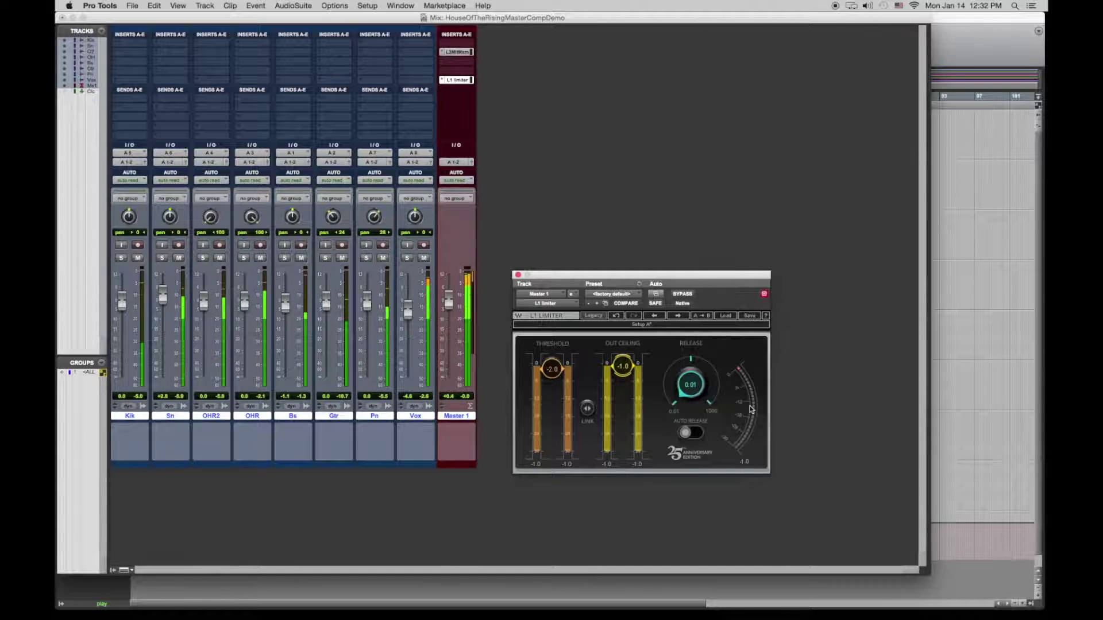
{"action": "left_click", "coordinate": [688, 295]}
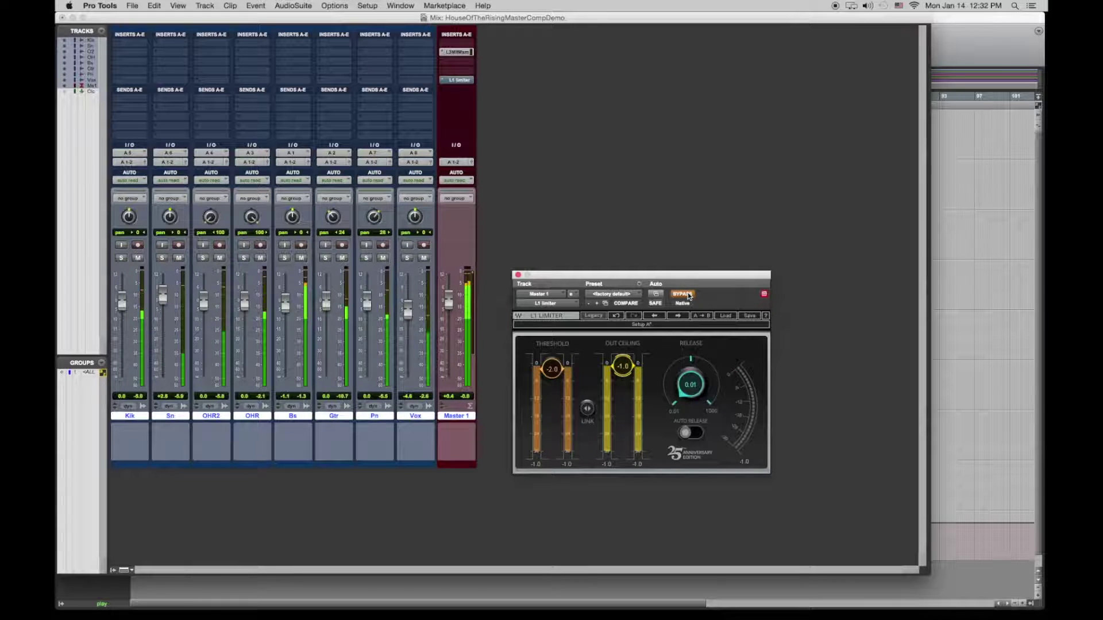
{"action": "left_click", "coordinate": [687, 295]}
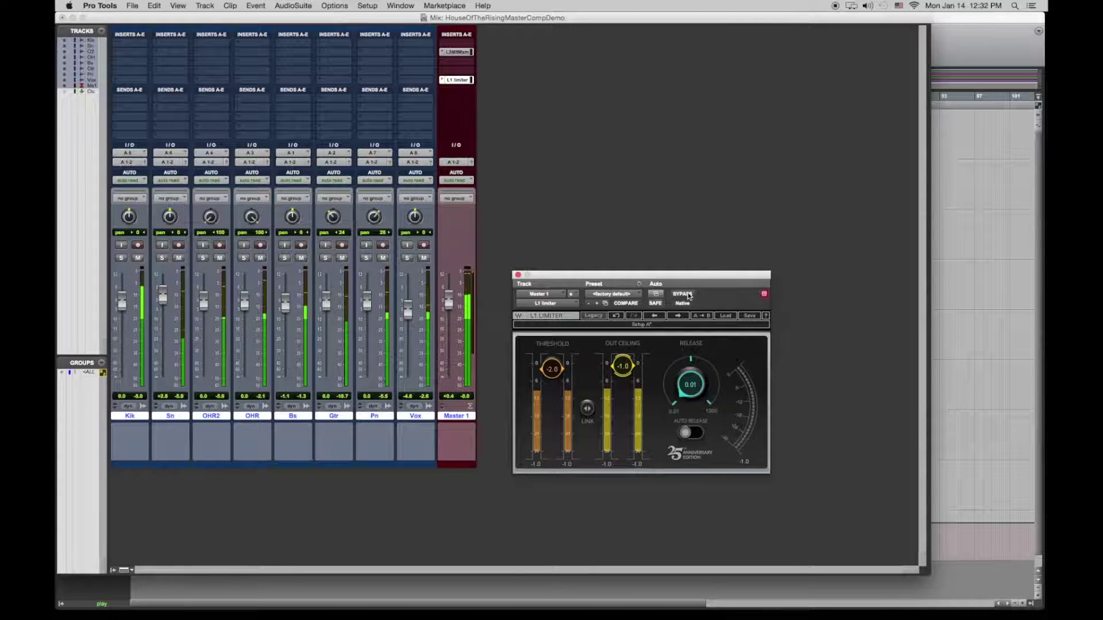
{"action": "key", "text": "space"}
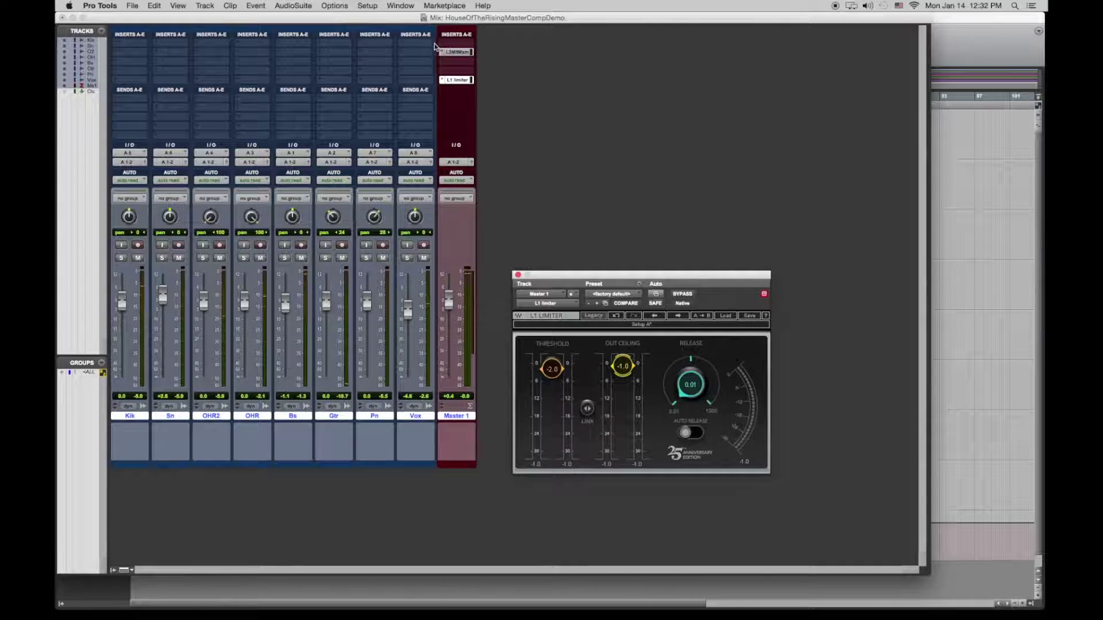
Insert the stereo UAD Teletronix LA-2A Legacy on Master 1 in insert slot C and reposition its window higher on the screen
{"action": "left_click", "coordinate": [441, 63]}
{"action": "mouse_move", "coordinate": [493, 82]}
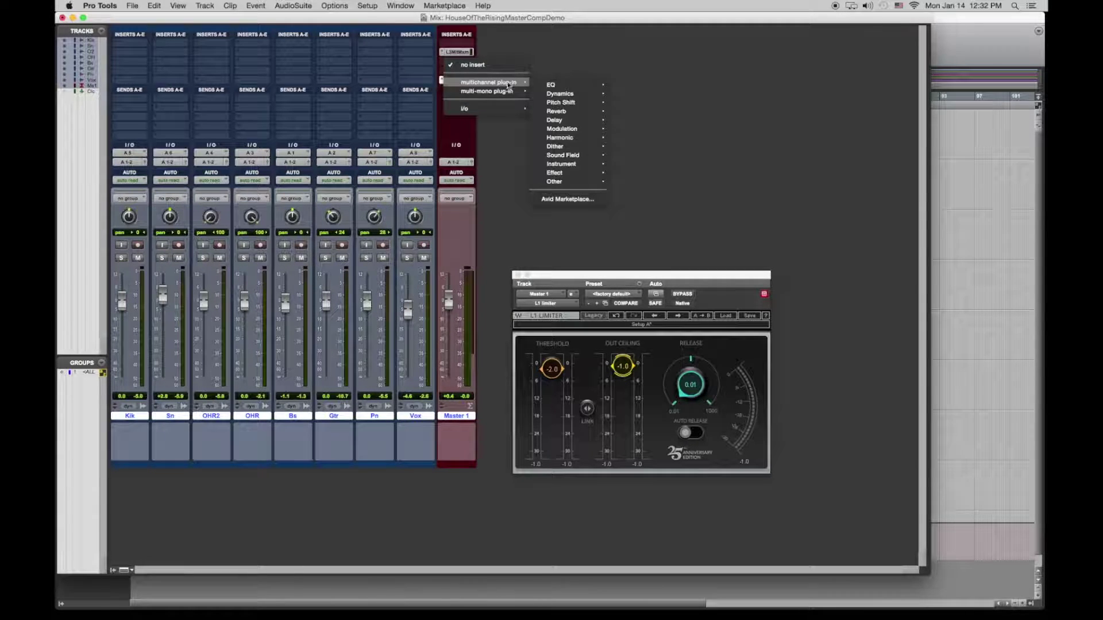
{"action": "mouse_move", "coordinate": [542, 95]}
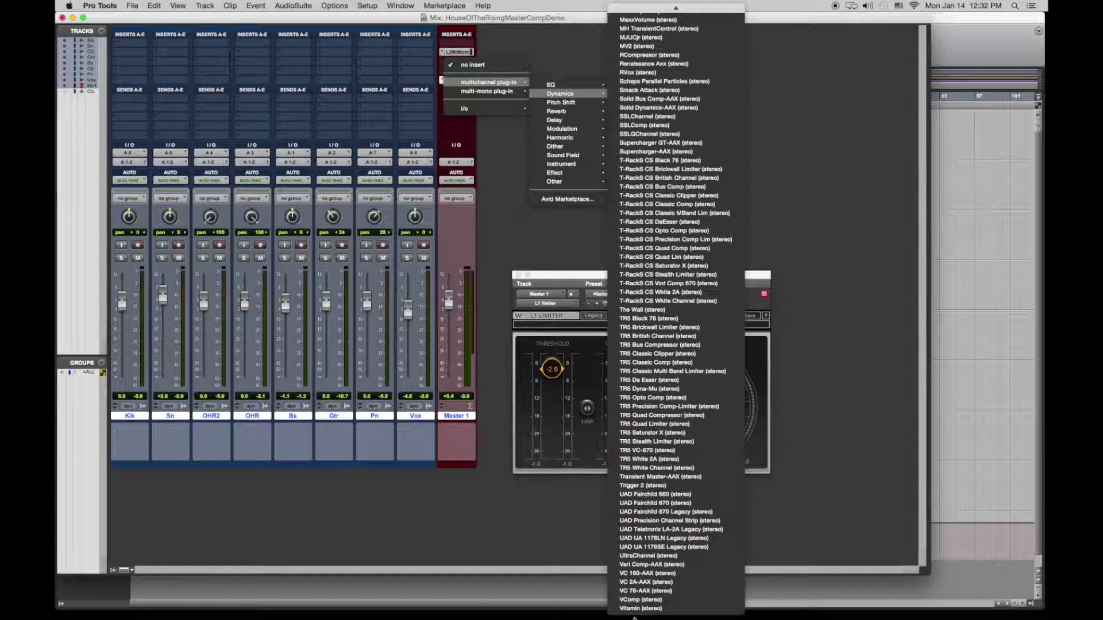
{"action": "left_click", "coordinate": [666, 530]}
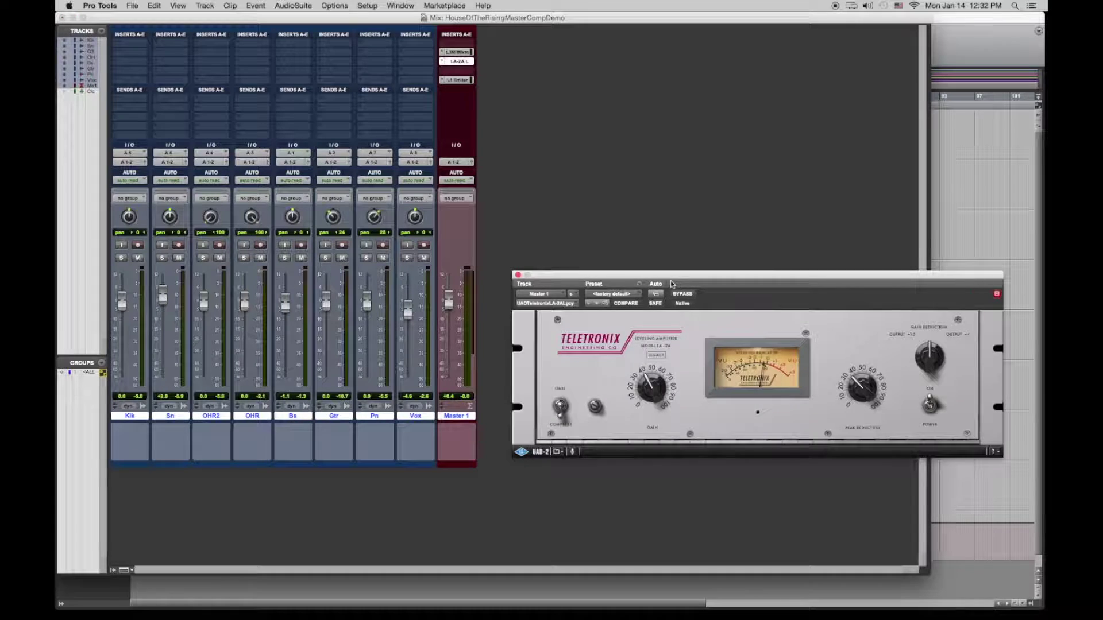
{"action": "left_click_drag", "start_coordinate": [742, 280], "coordinate": [747, 52]}
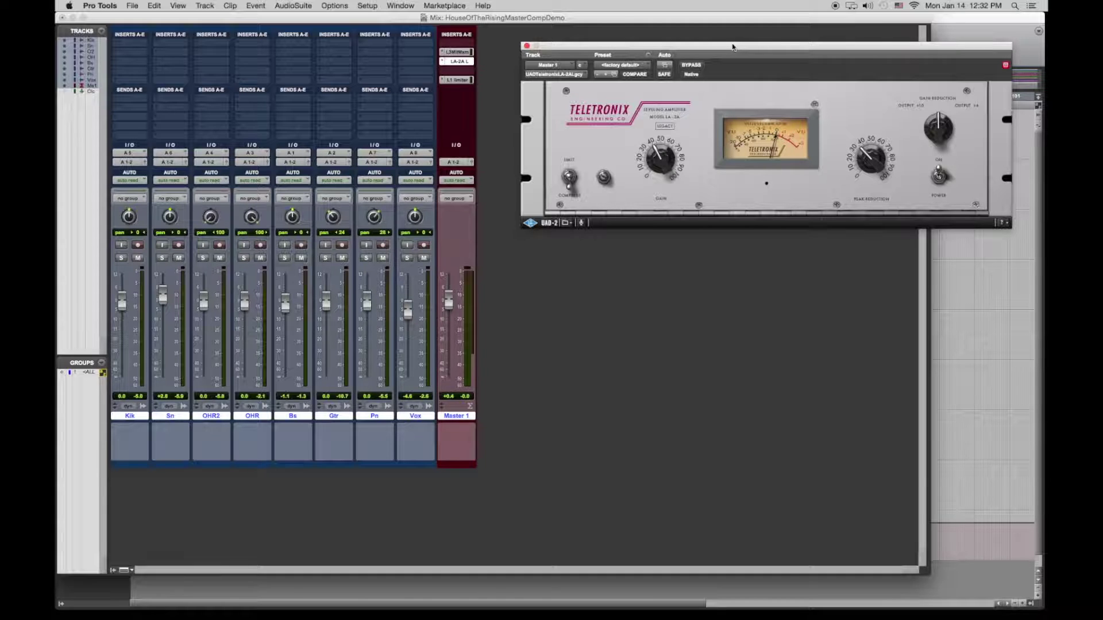
Review the L3 MultiMaximizer's settings on Master 1 and return to the LA-2A
{"action": "left_click", "coordinate": [458, 52]}
{"action": "left_click", "coordinate": [458, 53]}
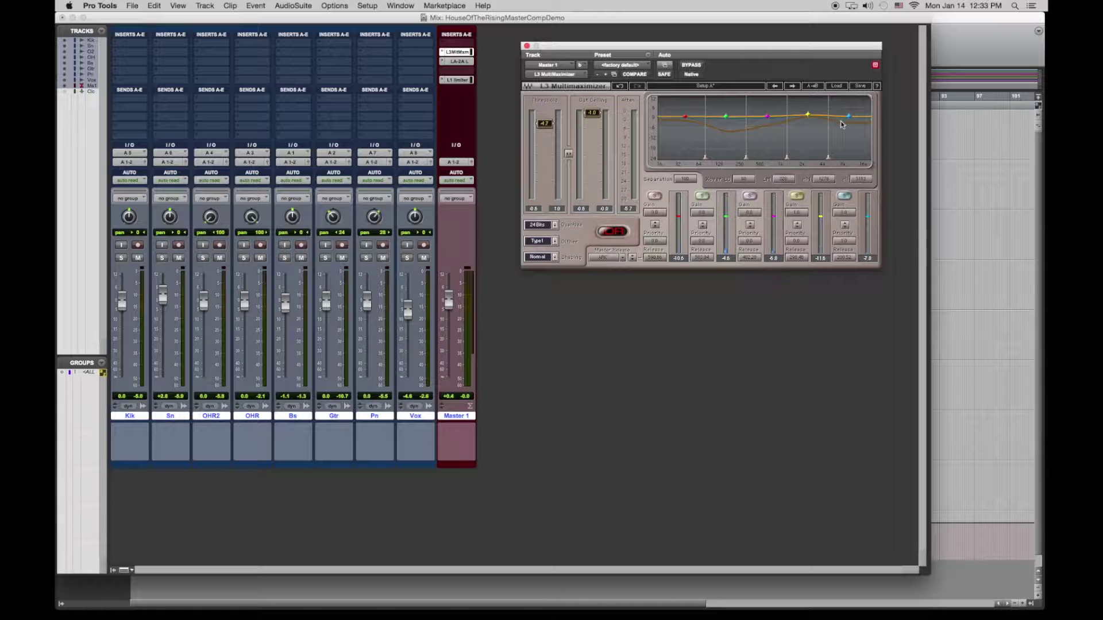
{"action": "left_click", "coordinate": [457, 62]}
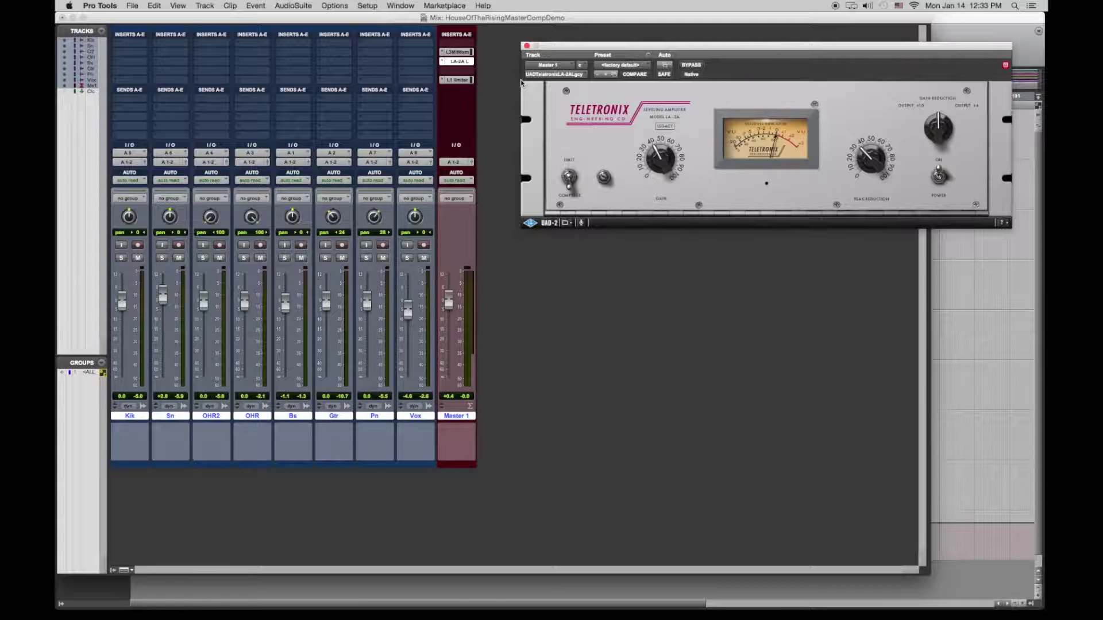
While the mix plays, raise the LA-2A's gain to about 55 and its peak reduction to about 40
{"action": "key", "text": "space"}
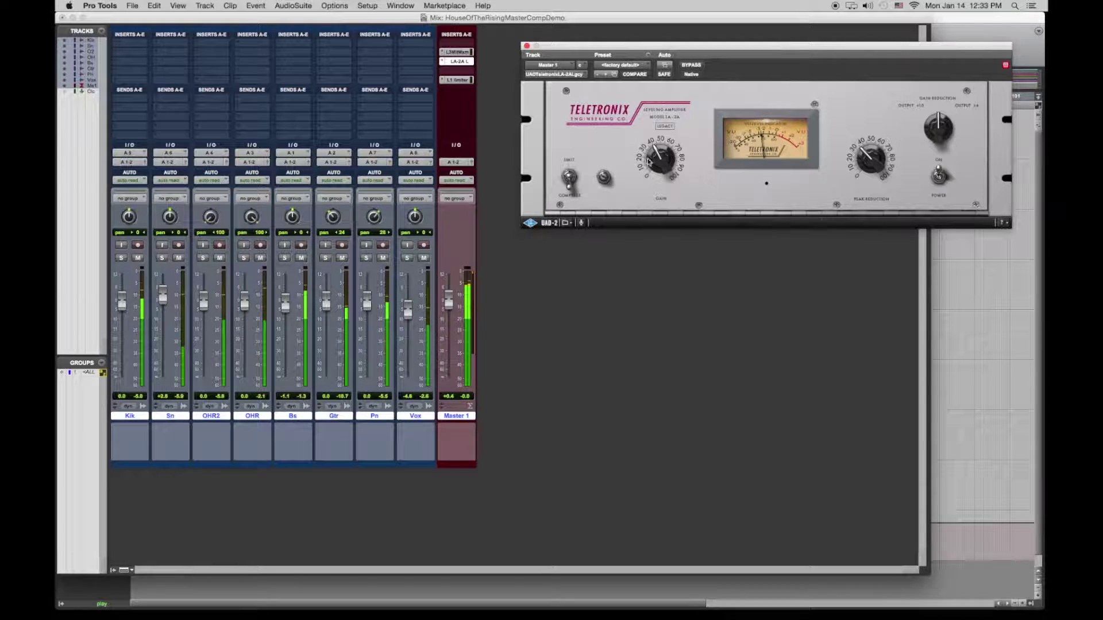
{"action": "left_click_drag", "start_coordinate": [652, 162], "coordinate": [658, 145]}
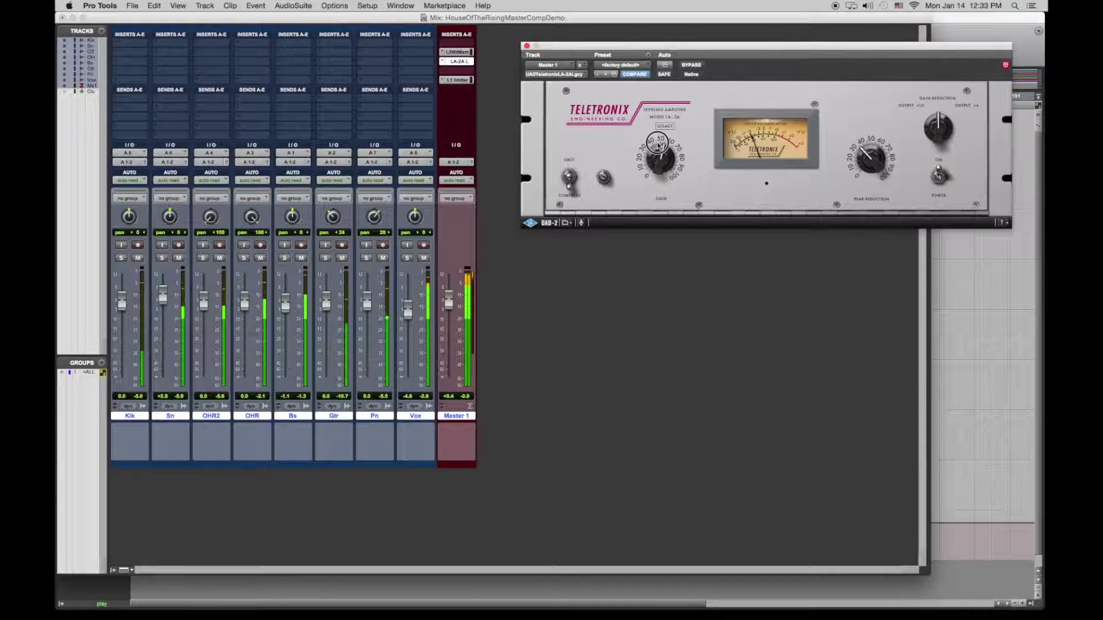
{"action": "left_click_drag", "start_coordinate": [869, 160], "coordinate": [869, 152]}
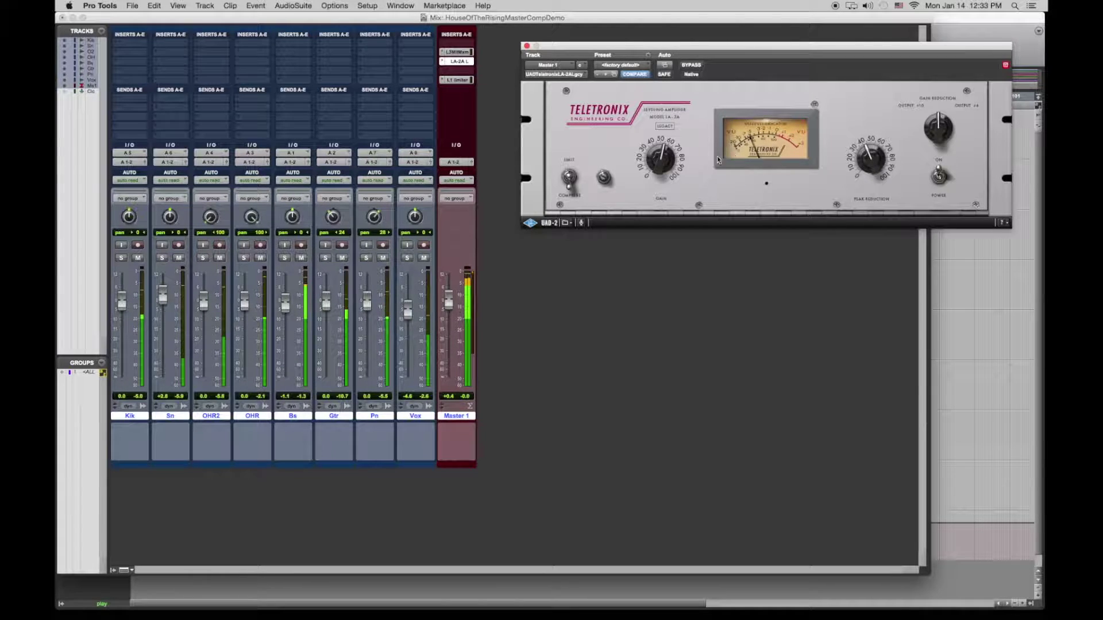
{"action": "left_click_drag", "start_coordinate": [663, 158], "coordinate": [662, 164]}
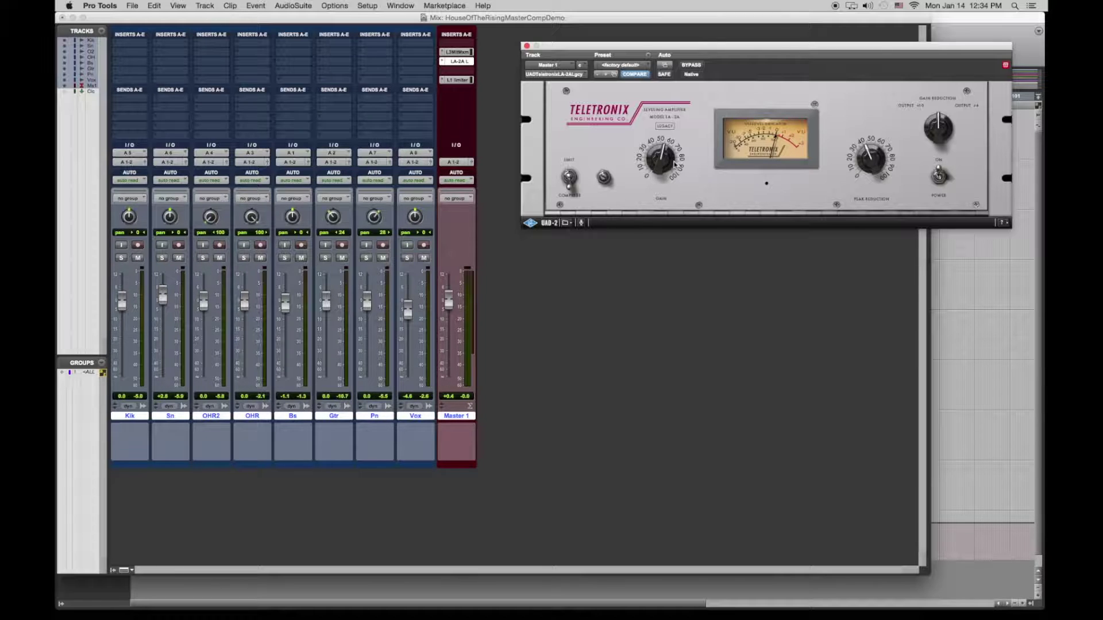
Play the mix and move the LA-2A to insert slot A on Master 1, ahead of the L3 MultiMaximizer
{"action": "key", "text": "space"}
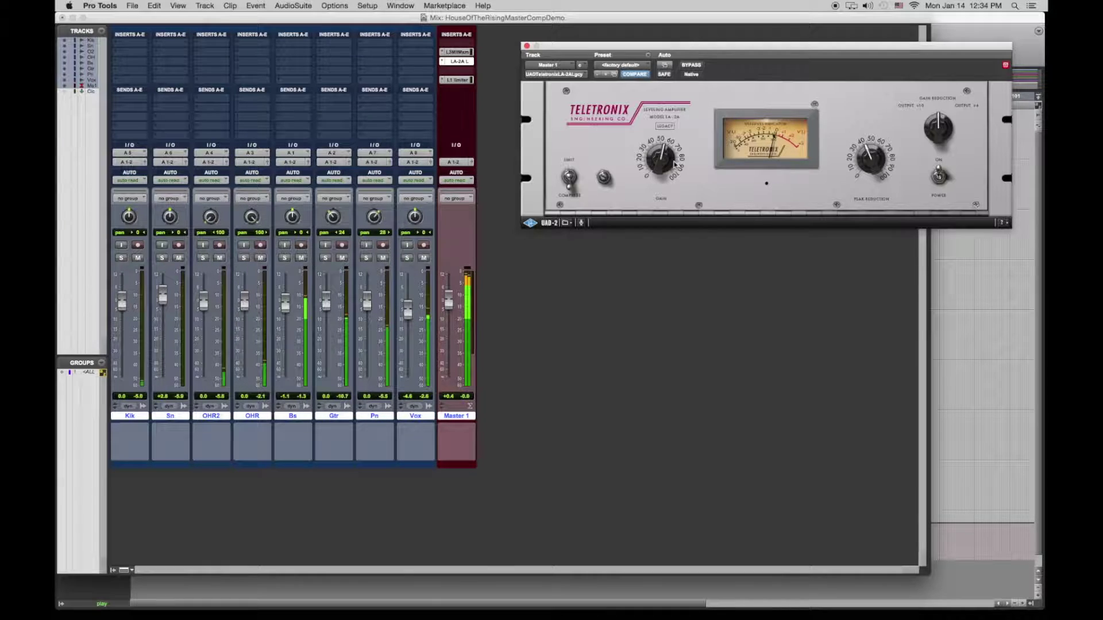
{"action": "left_click", "coordinate": [459, 51]}
{"action": "left_click_drag", "start_coordinate": [459, 48], "coordinate": [460, 42]}
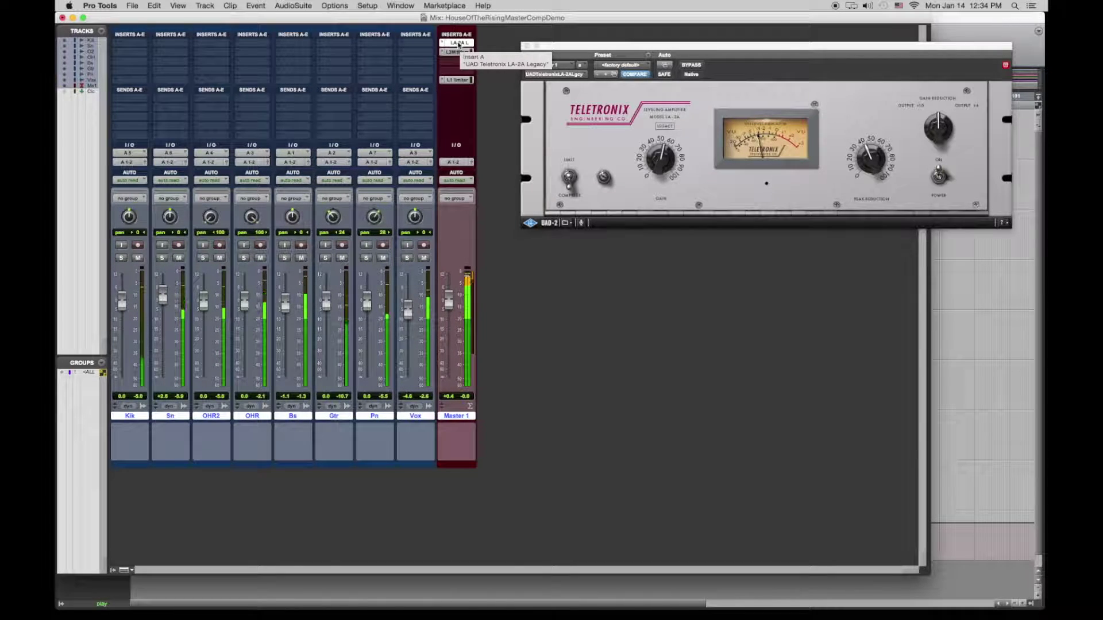
Move the LA-2A from insert slot A to slot C on Master 1, behind the L3 MultiMaximizer
{"action": "left_click", "coordinate": [459, 44]}
{"action": "left_click_drag", "start_coordinate": [459, 47], "coordinate": [458, 61]}
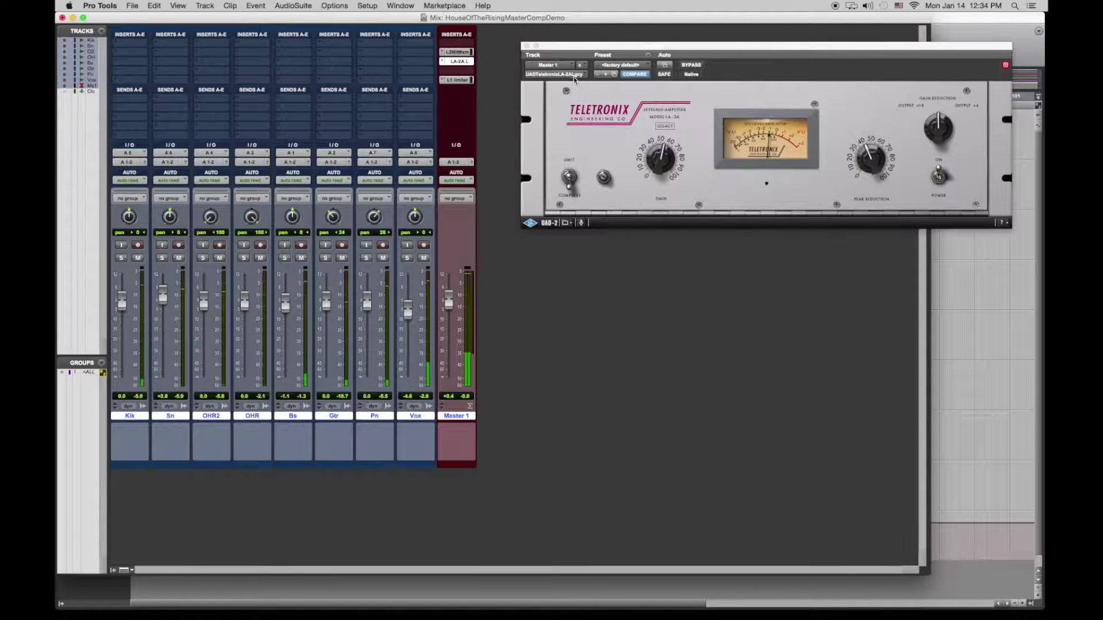
Open the L3 MultiMaximizer on Master 1, move its window lower on the screen and adjust the fourth band's gain
{"action": "left_click", "coordinate": [460, 53]}
{"action": "left_click_drag", "start_coordinate": [685, 47], "coordinate": [787, 159]}
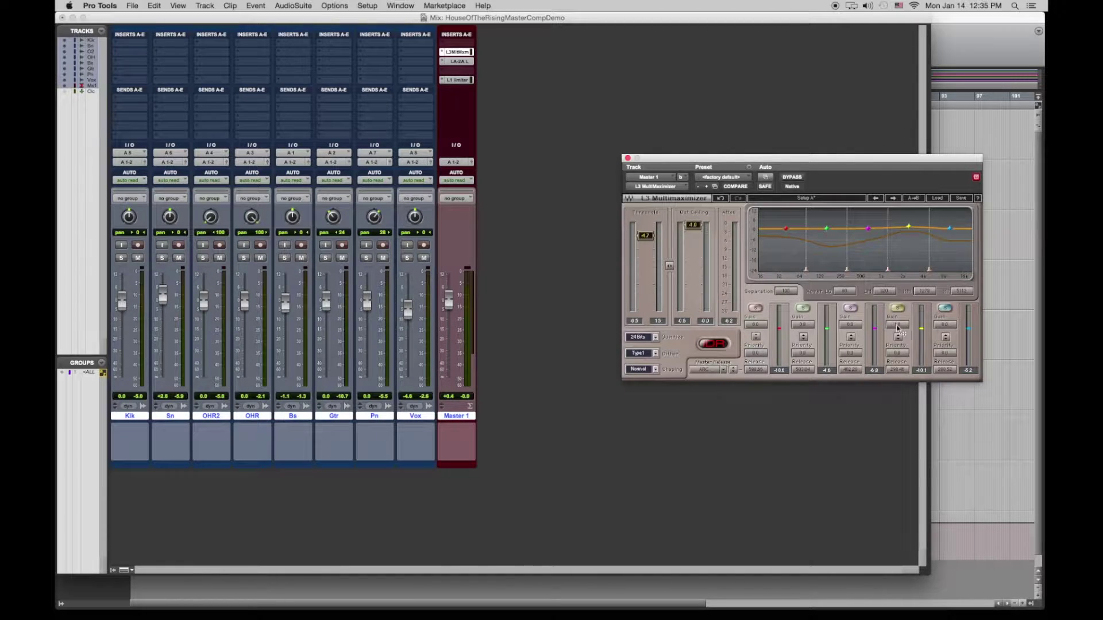
{"action": "left_click_drag", "start_coordinate": [899, 329], "coordinate": [902, 310]}
Play the mix, check both compressors and move the LA-2A back to insert slot A, ahead of the L3 MultiMaximizer
{"action": "key", "text": "space"}
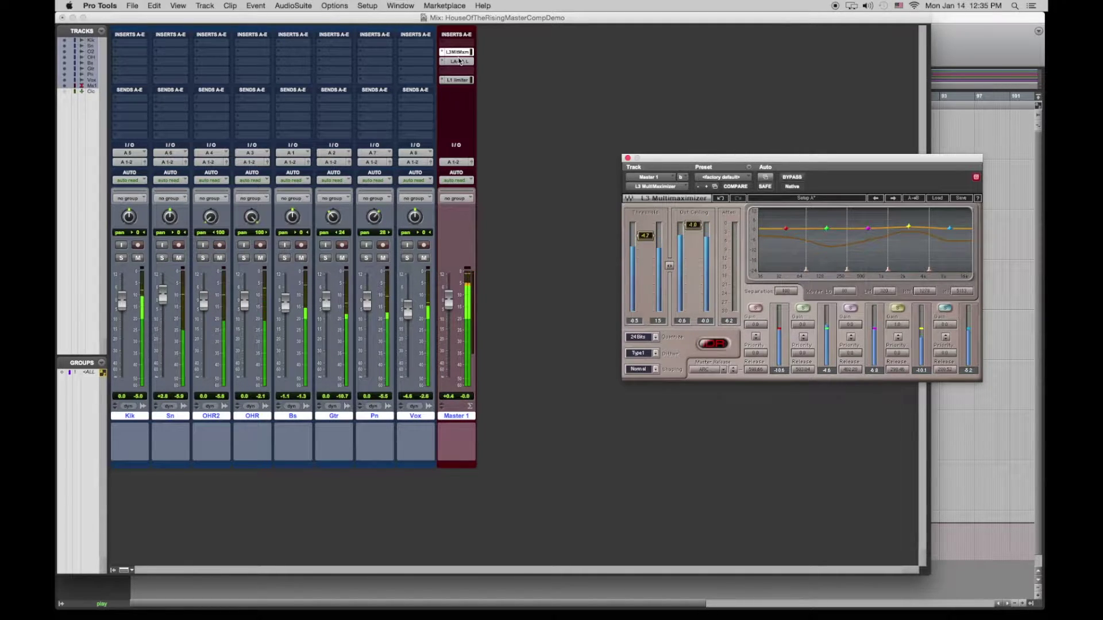
{"action": "left_click", "coordinate": [459, 60]}
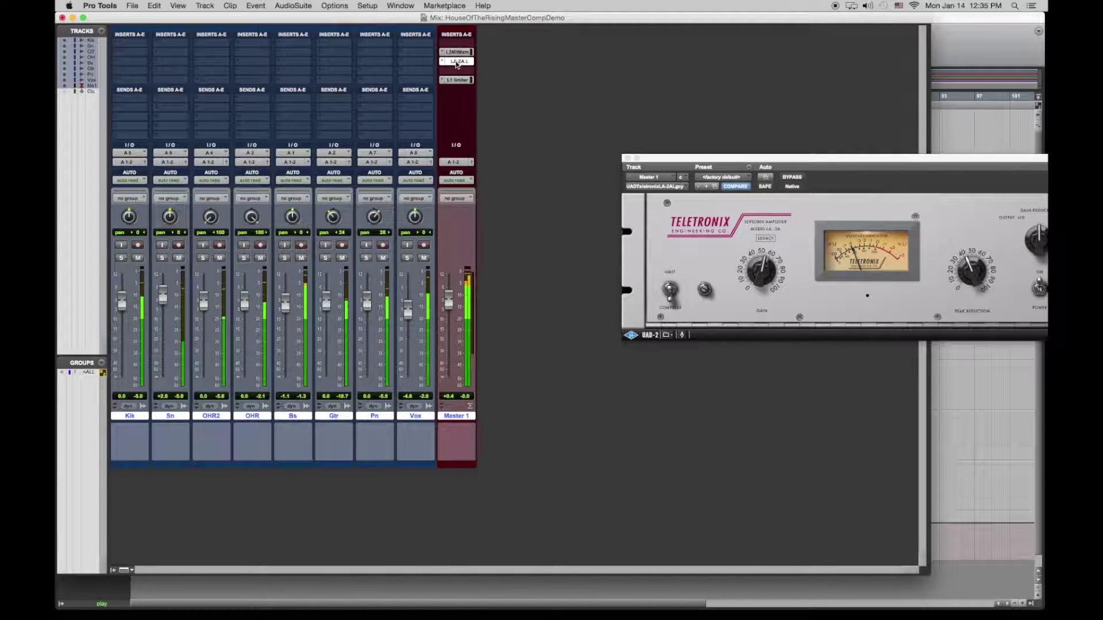
{"action": "left_click", "coordinate": [456, 52]}
{"action": "left_click_drag", "start_coordinate": [459, 64], "coordinate": [459, 44]}
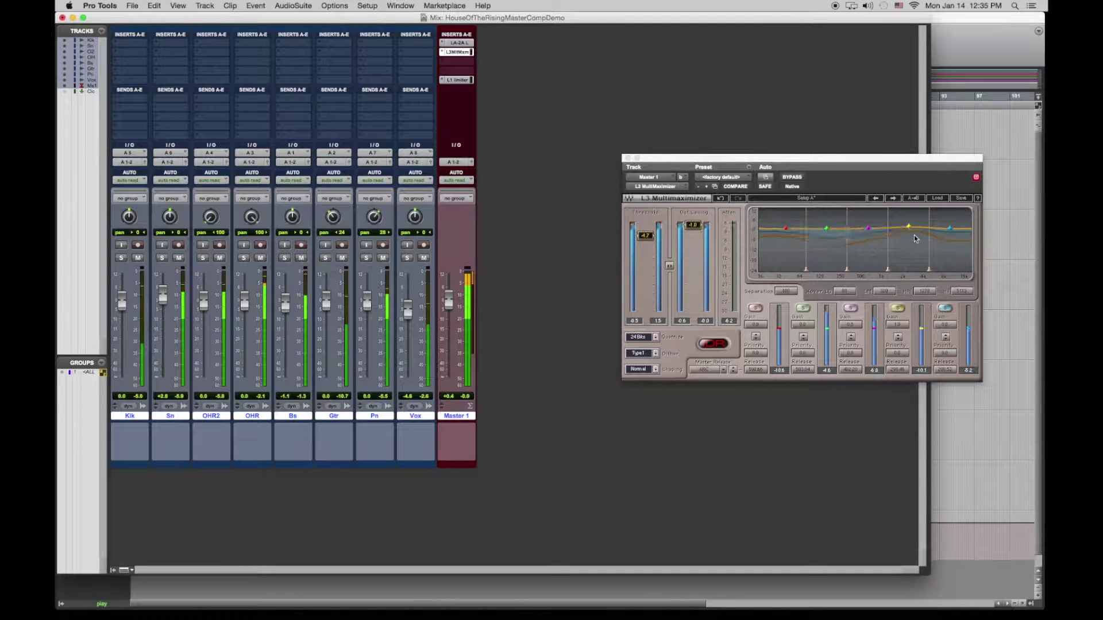
{"action": "left_click", "coordinate": [460, 45]}
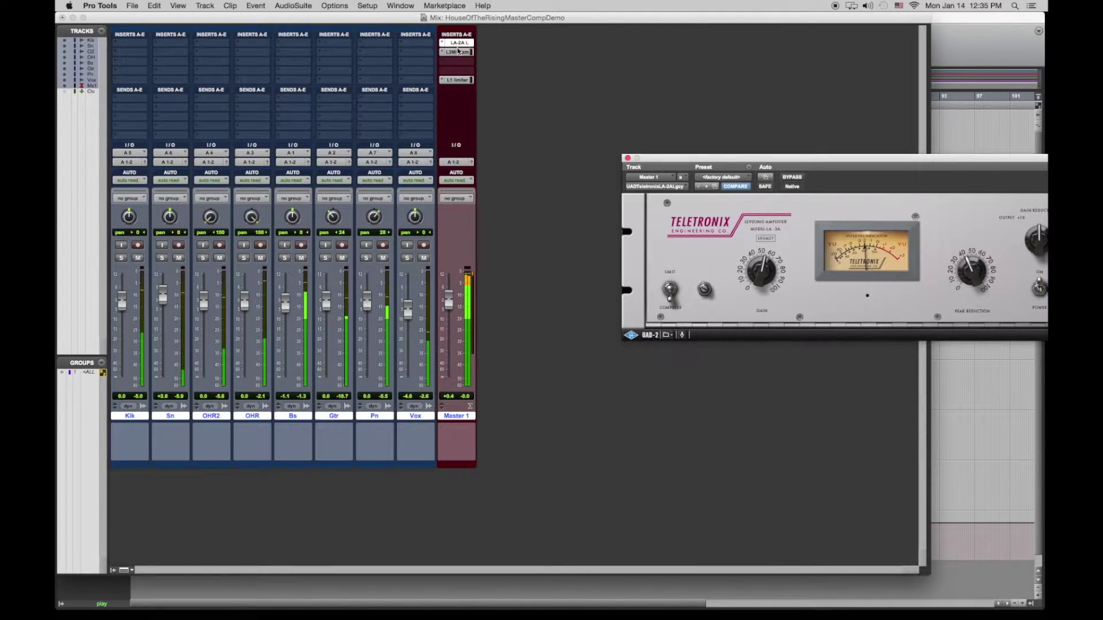
Compare the processing order during playback by moving the LA-2A behind the L3 MultiMaximizer to slot C and back to slot A
{"action": "left_click", "coordinate": [459, 51]}
{"action": "left_click", "coordinate": [460, 45]}
{"action": "left_click_drag", "start_coordinate": [459, 45], "coordinate": [459, 61]}
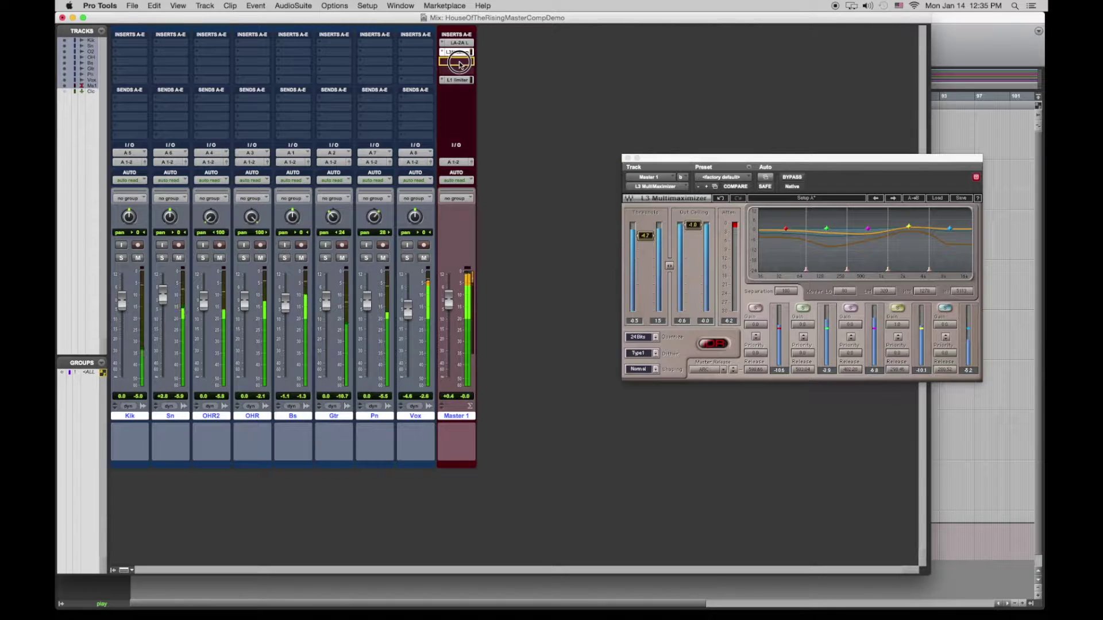
{"action": "key", "text": "space"}
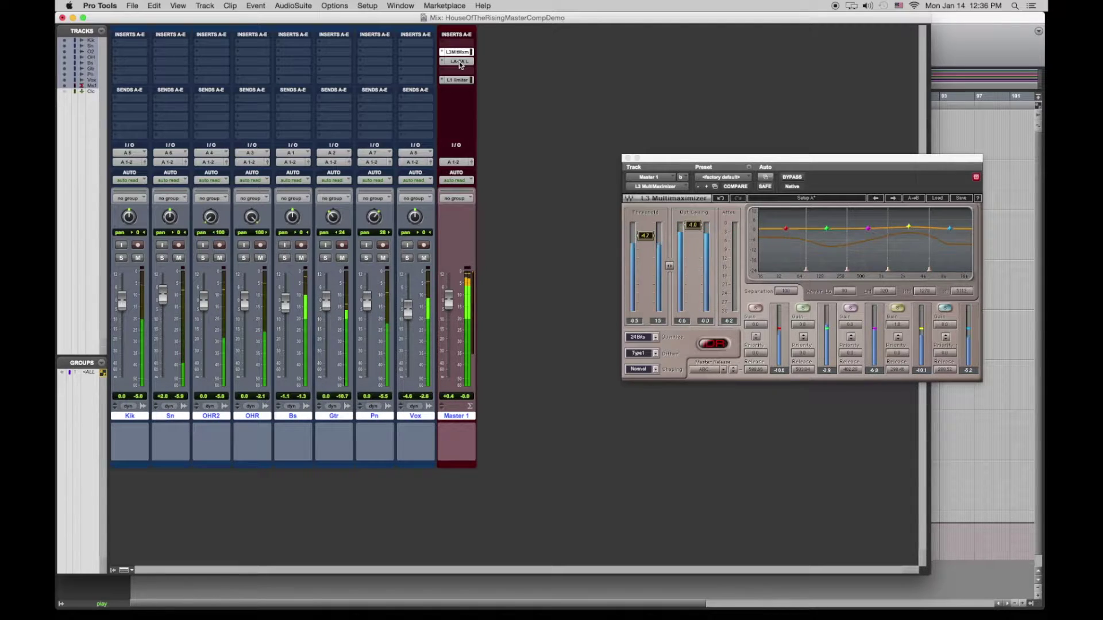
{"action": "left_click_drag", "start_coordinate": [458, 52], "coordinate": [458, 41]}
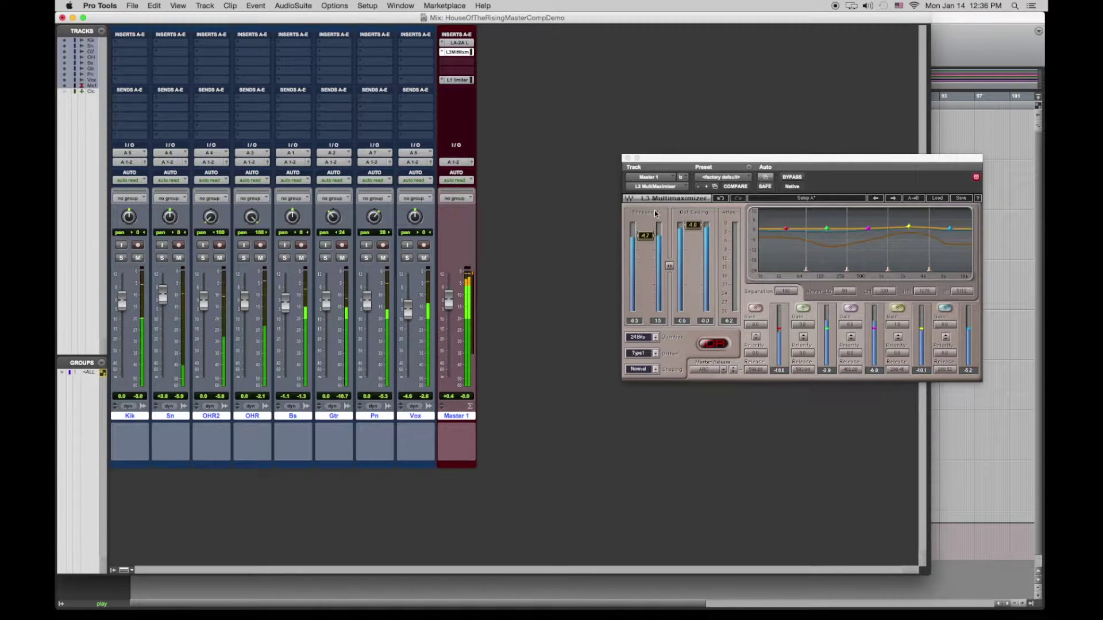
{"action": "key", "text": "space"}
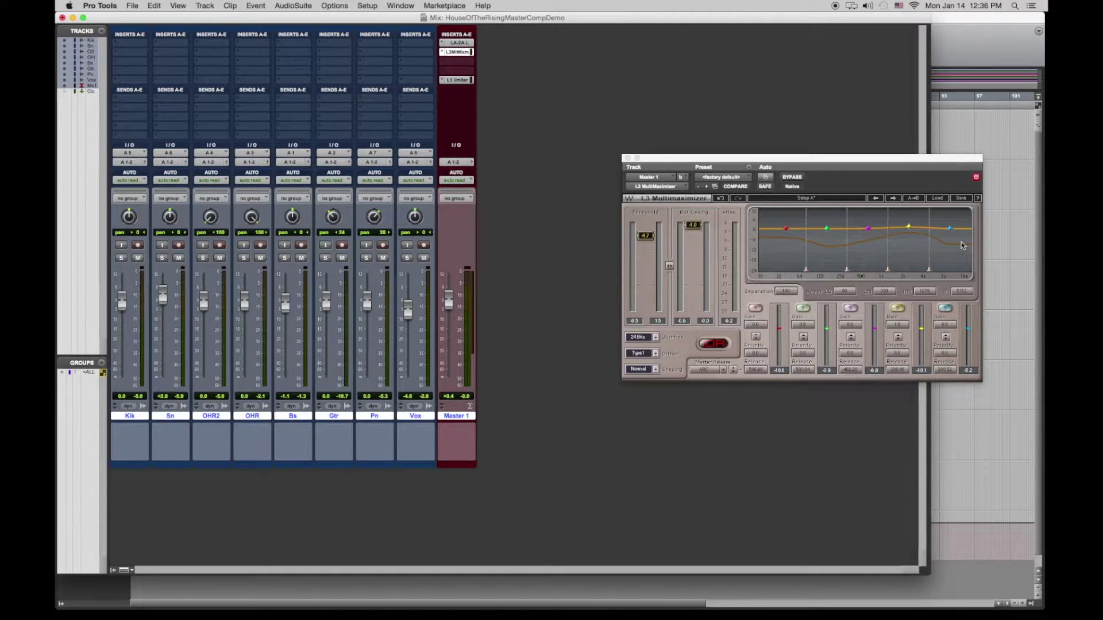
Lower the L3 MultiMaximizer's lowest crossover frequency slightly, and audition its second and first bands in solo during playback
{"action": "left_click_drag", "start_coordinate": [806, 272], "coordinate": [803, 270]}
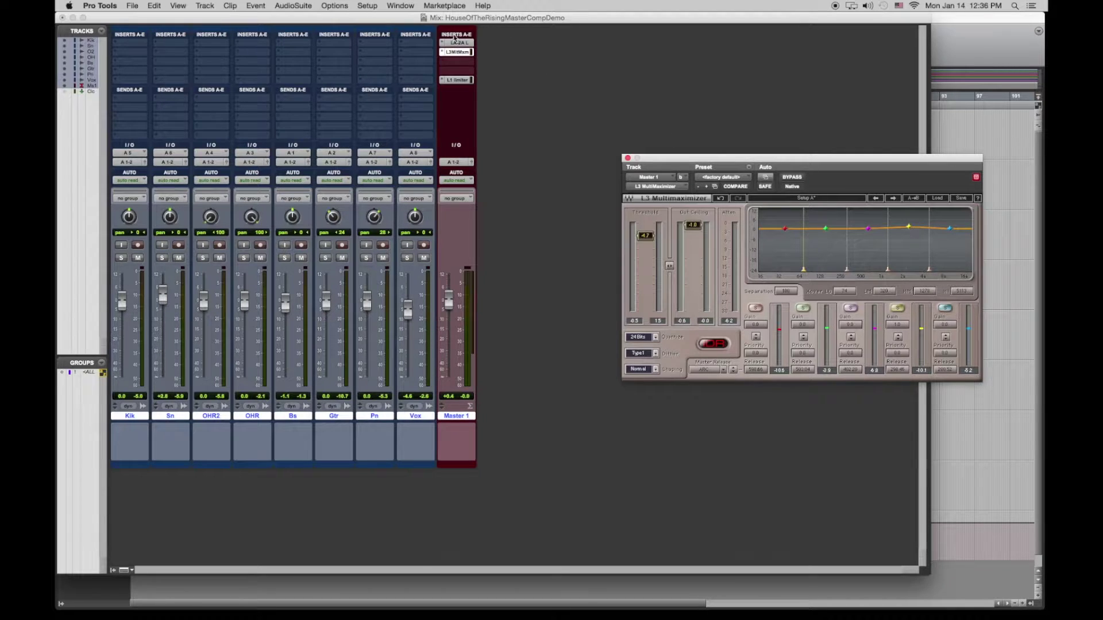
{"action": "left_click", "coordinate": [803, 309]}
{"action": "key", "text": "space"}
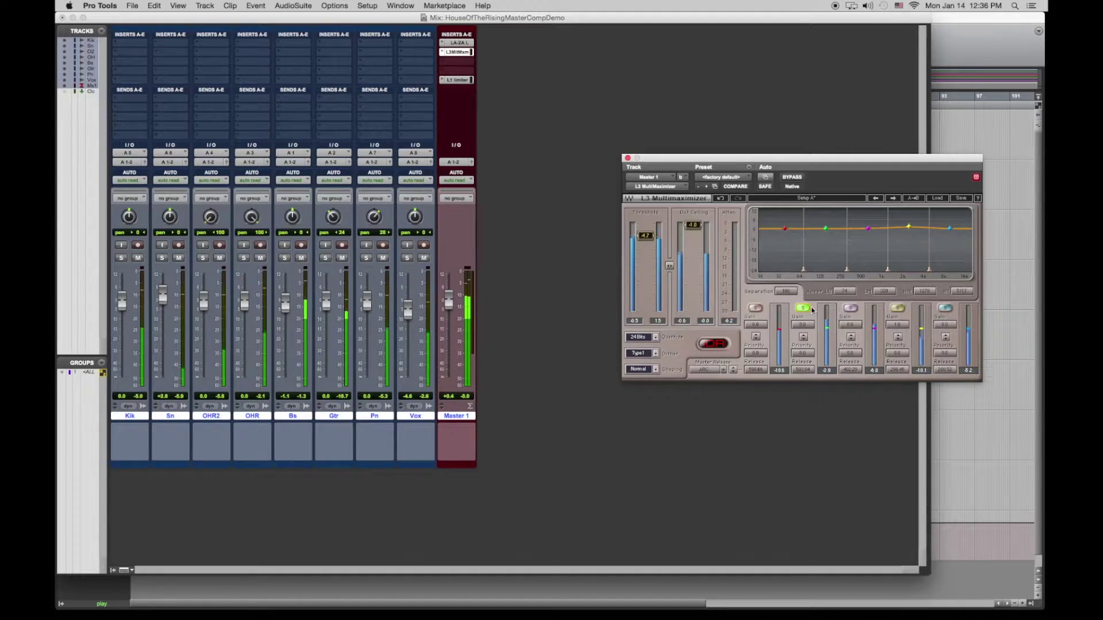
{"action": "left_click", "coordinate": [803, 309]}
{"action": "left_click", "coordinate": [755, 309]}
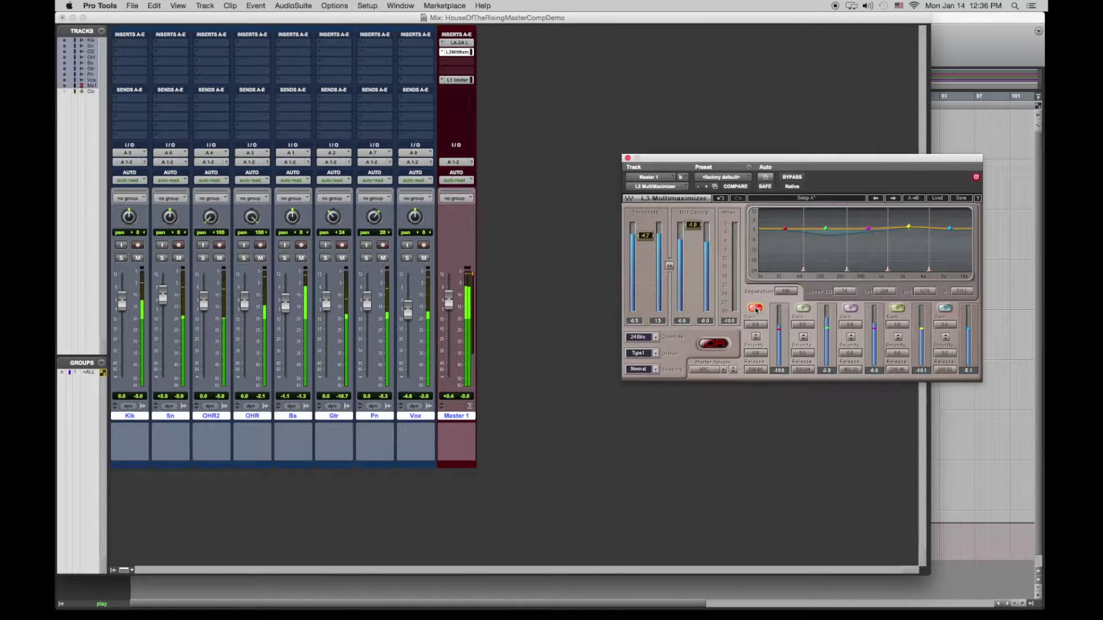
{"action": "left_click", "coordinate": [755, 309]}
Audition the L3 MultiMaximizer's third, fourth and fifth bands in solo, stop playback and clear the last solo
{"action": "left_click", "coordinate": [855, 309]}
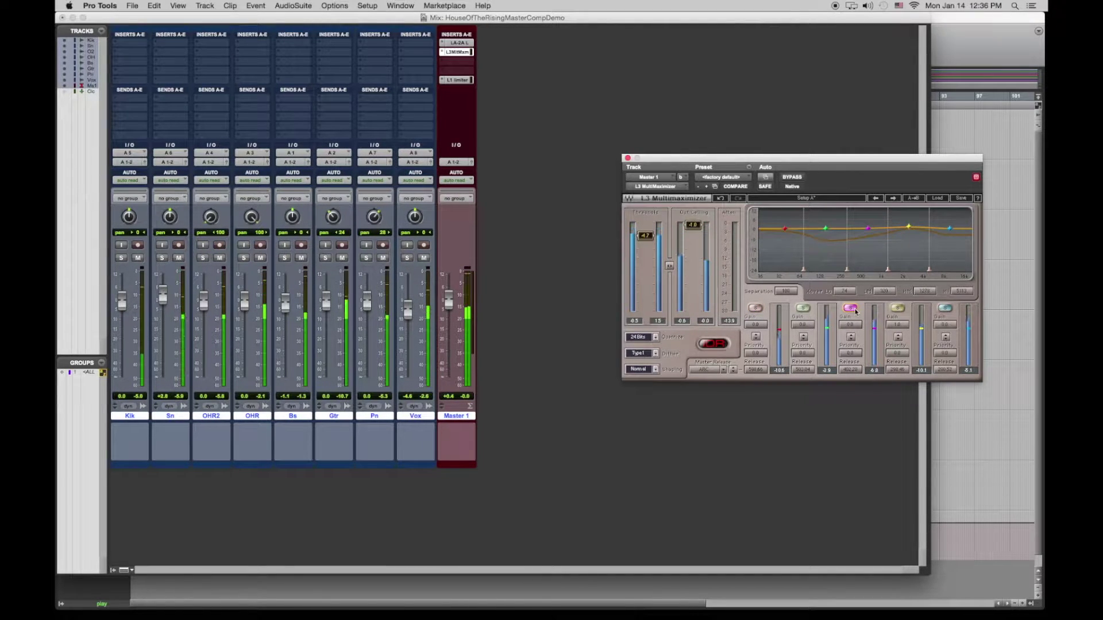
{"action": "left_click", "coordinate": [854, 309]}
{"action": "left_click", "coordinate": [900, 309]}
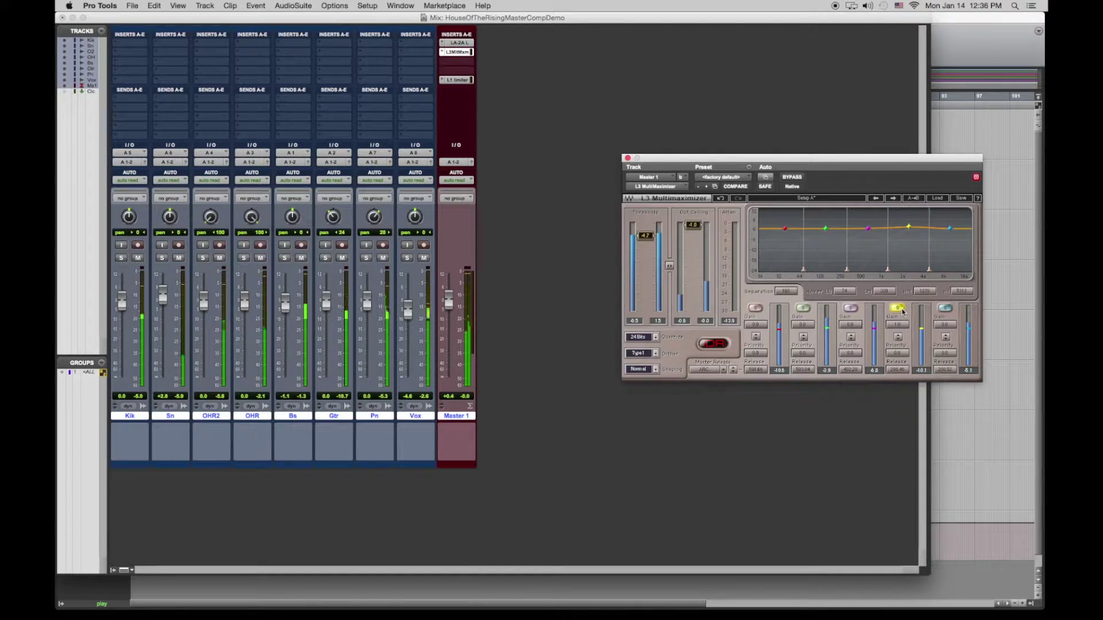
{"action": "left_click", "coordinate": [900, 309]}
{"action": "left_click", "coordinate": [944, 309]}
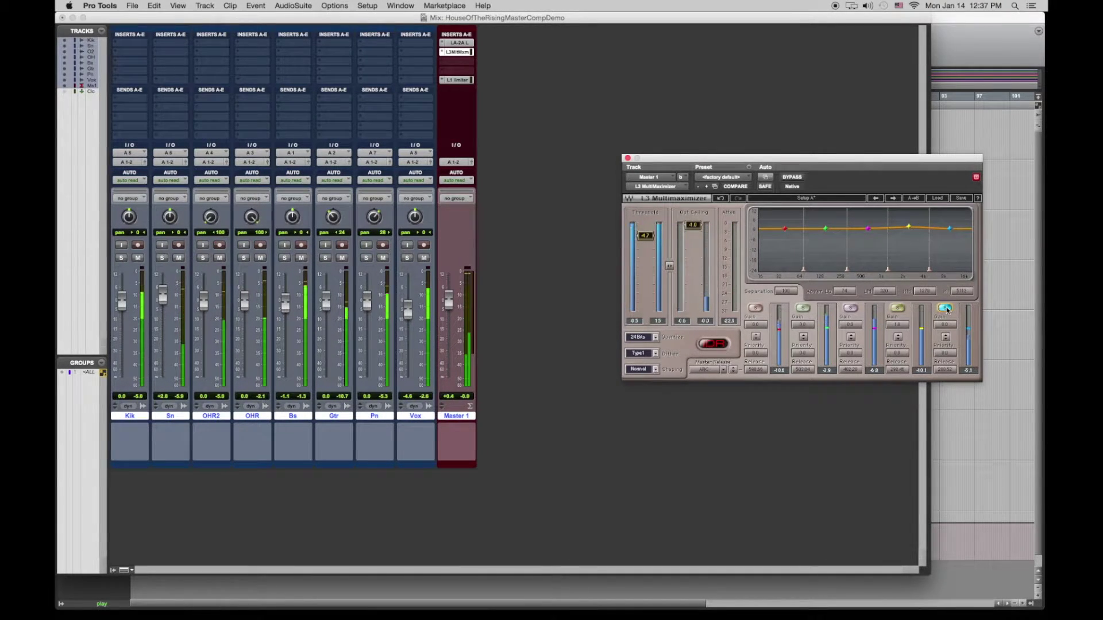
{"action": "key", "text": "space"}
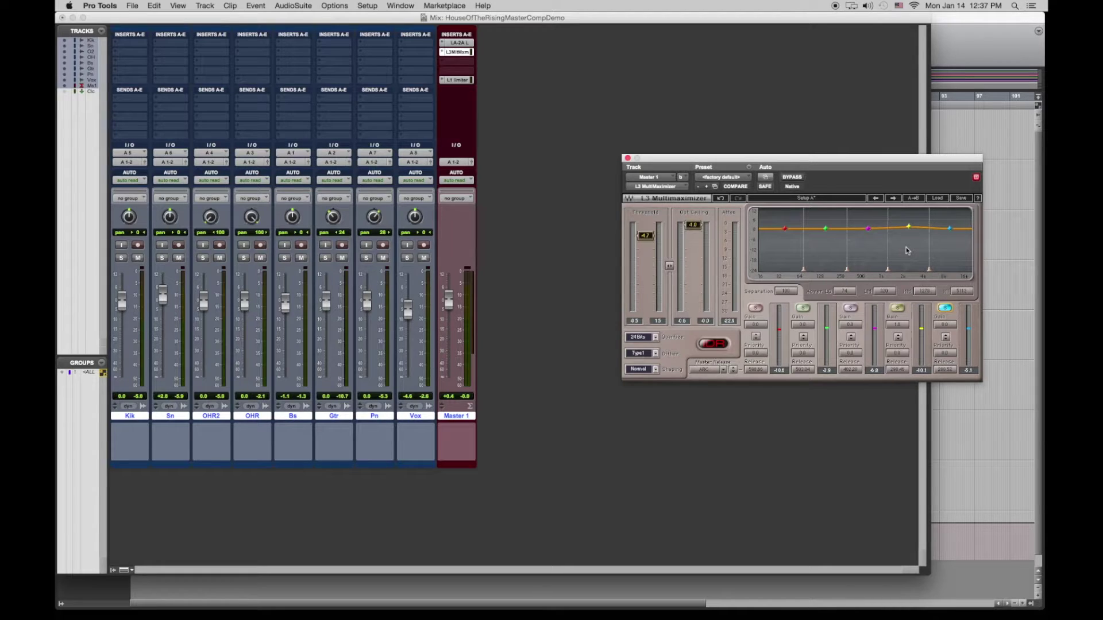
{"action": "left_click", "coordinate": [945, 309]}
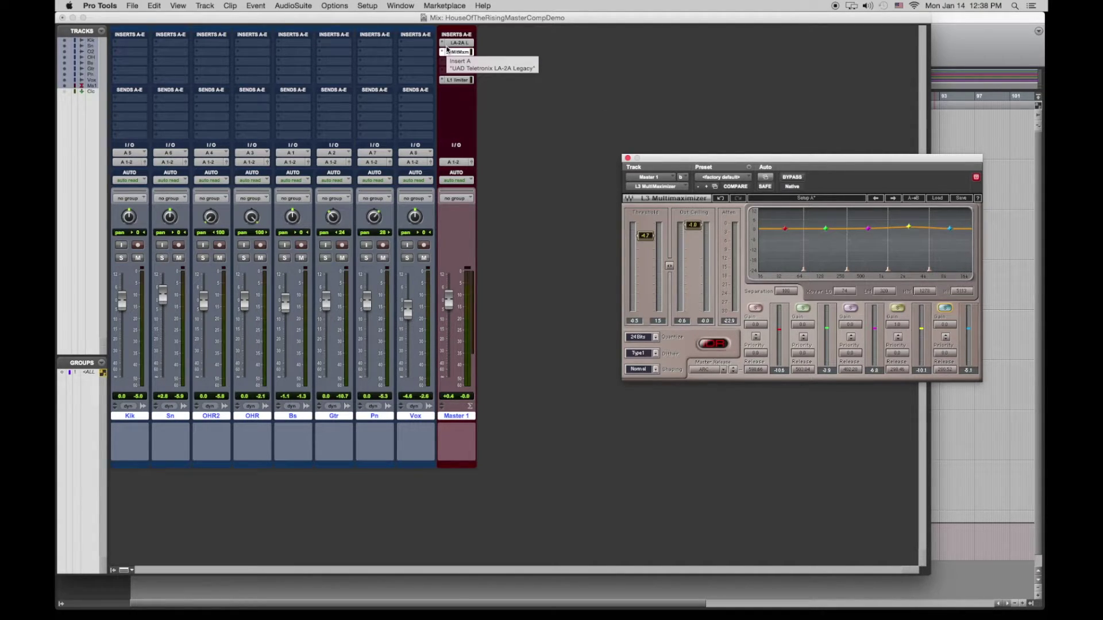
Play the mix and compare it with the LA-2A and L3 MultiMaximizer bypassed, re-enabling both on Master 1
{"action": "key", "text": "space"}
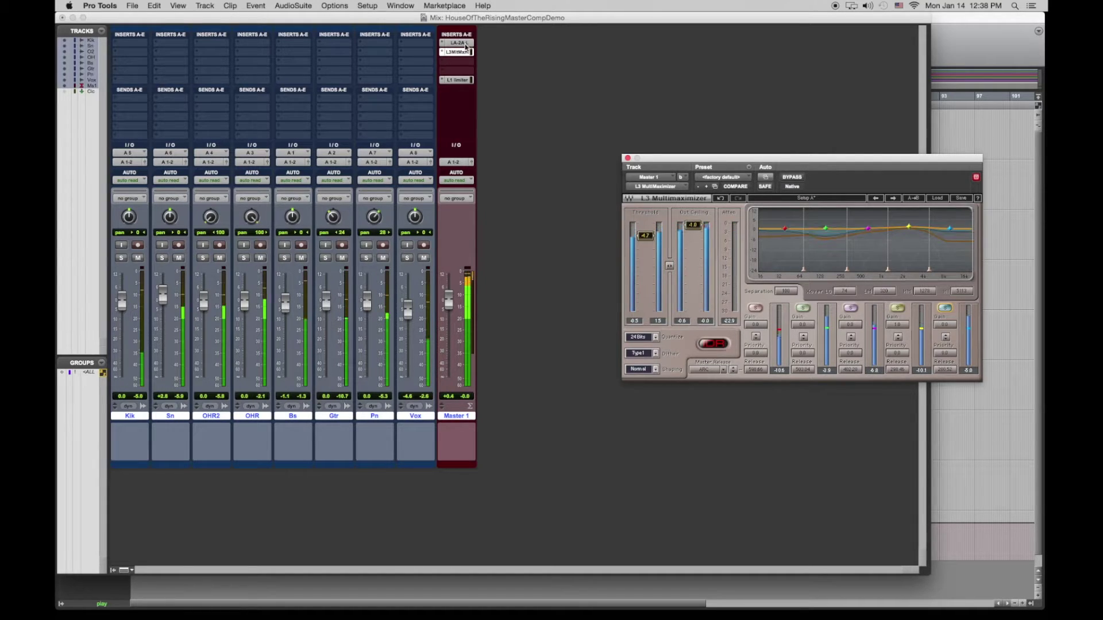
{"action": "left_click", "coordinate": [457, 43]}
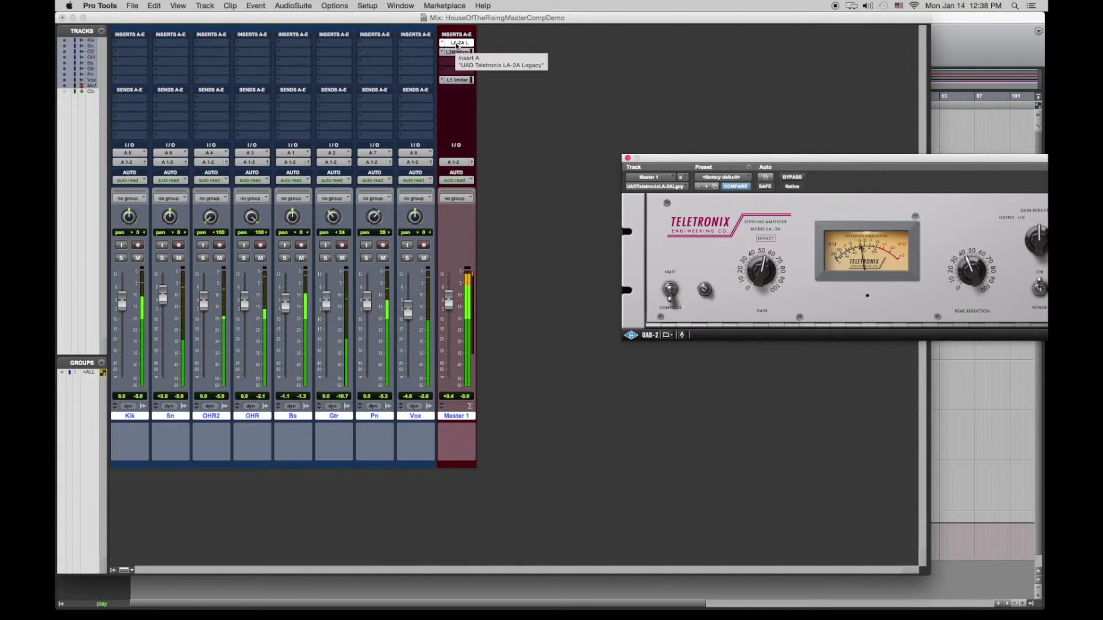
{"action": "left_click", "coordinate": [456, 44], "text": "super"}
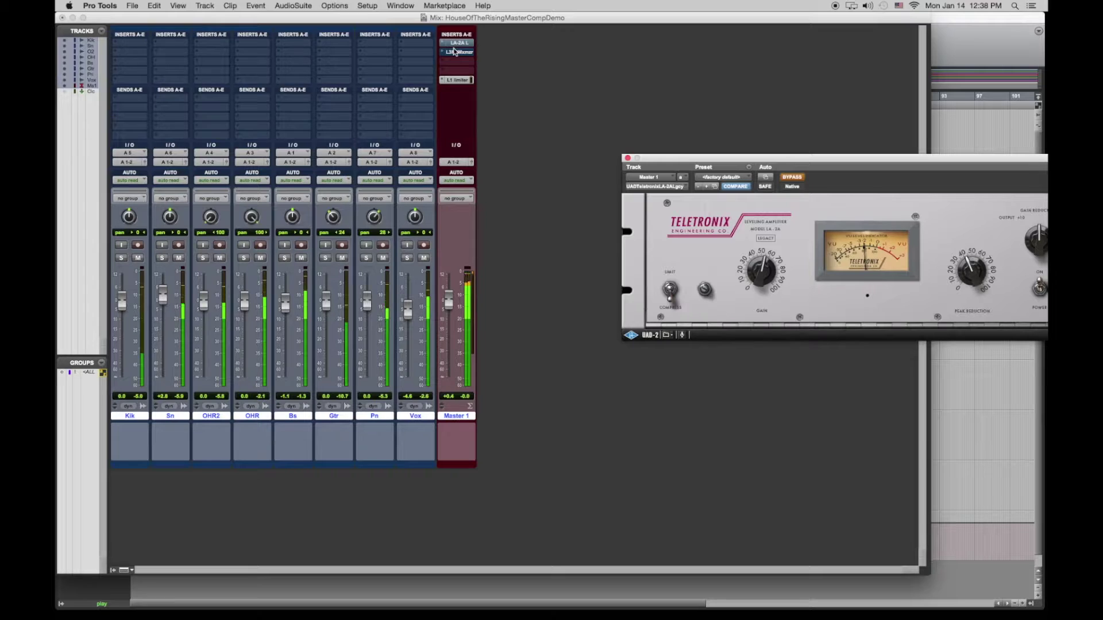
{"action": "left_click", "coordinate": [456, 51], "text": "super"}
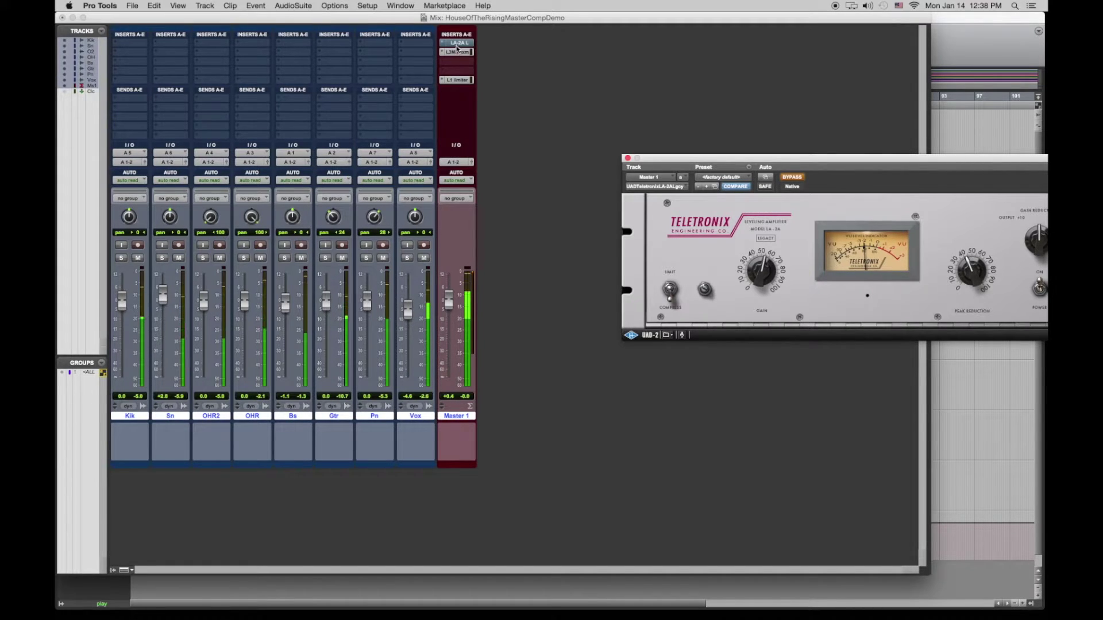
{"action": "left_click", "coordinate": [458, 44], "text": "super"}
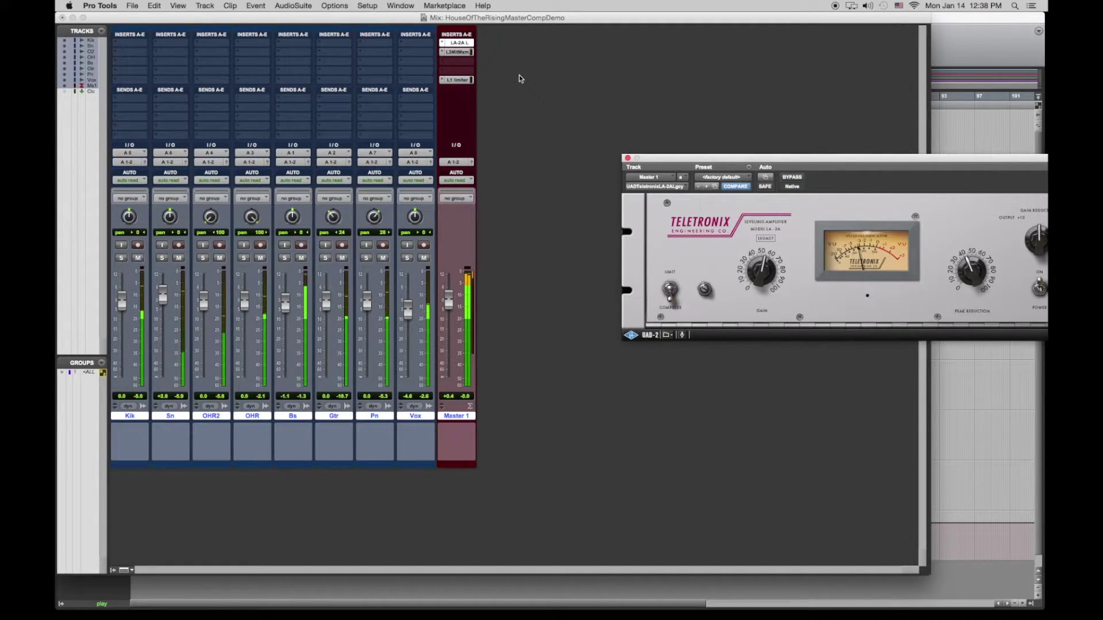